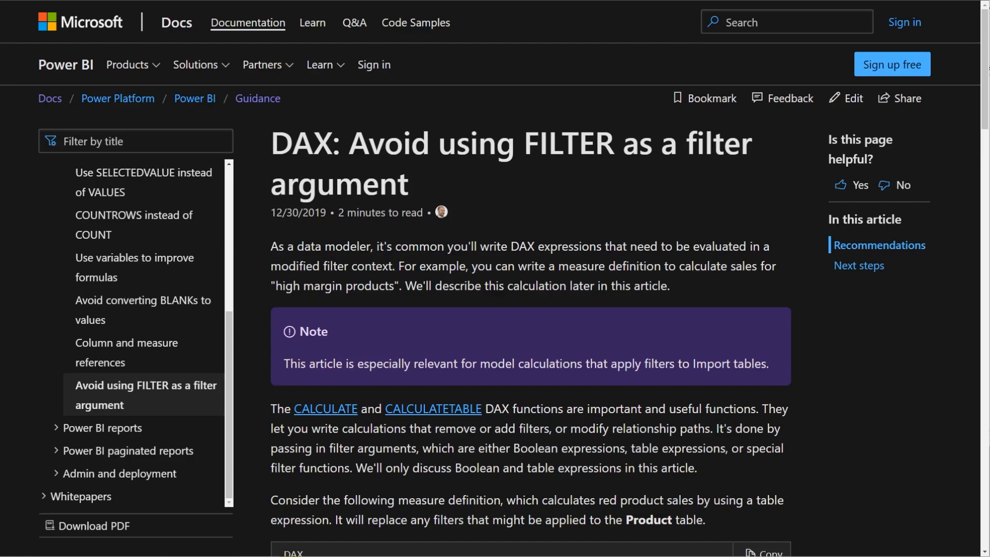
- Look over the Power BI guidance documentation overview, including the DAX, data modeling and reports topics
{"action": "key", "text": "ctrl+Tab"}
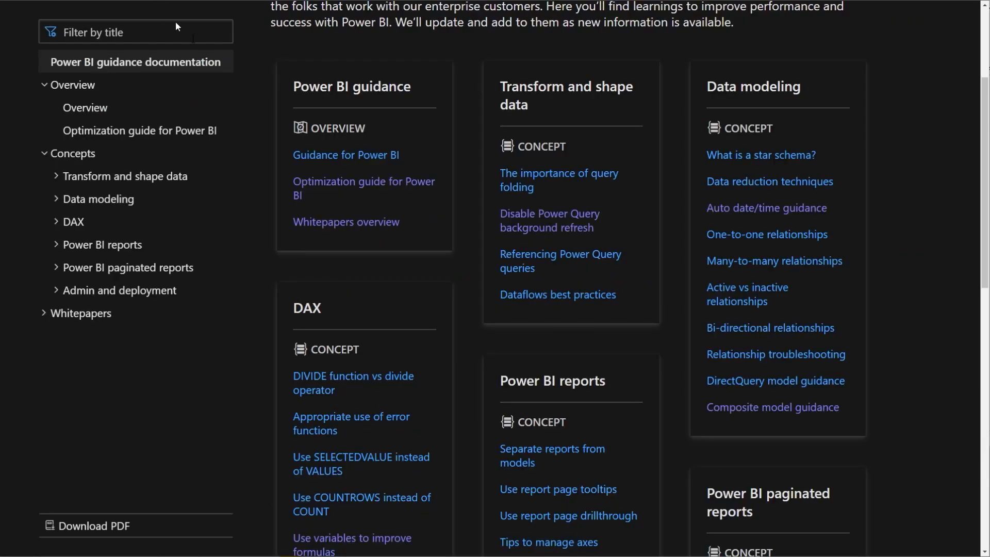
{"action": "scroll", "coordinate": [176, 27], "scroll_direction": "up", "scroll_amount": 4}
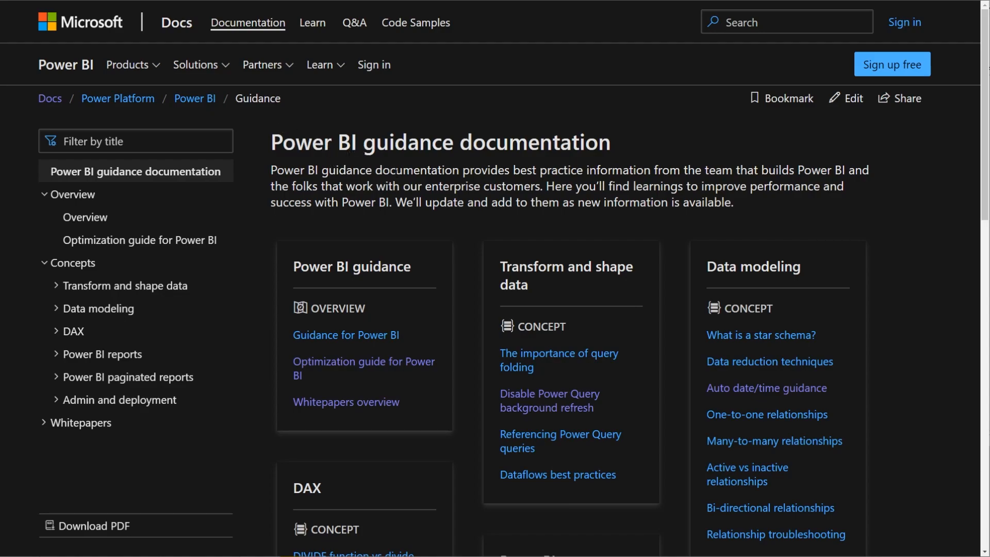
{"action": "scroll", "coordinate": [396, 178], "scroll_direction": "down", "scroll_amount": 1}
{"action": "scroll", "coordinate": [427, 191], "scroll_direction": "down", "scroll_amount": 1}
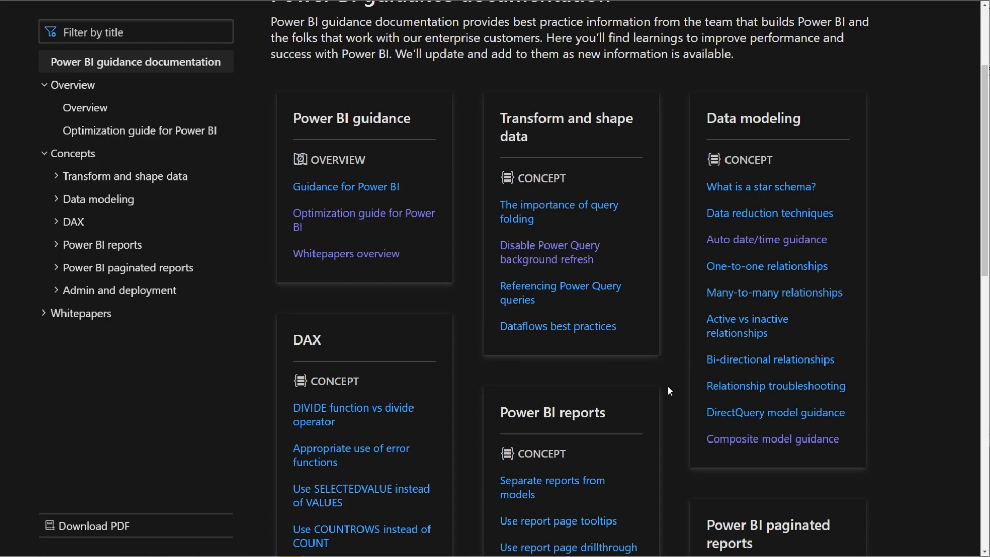
{"action": "scroll", "coordinate": [669, 390], "scroll_direction": "down", "scroll_amount": 5}
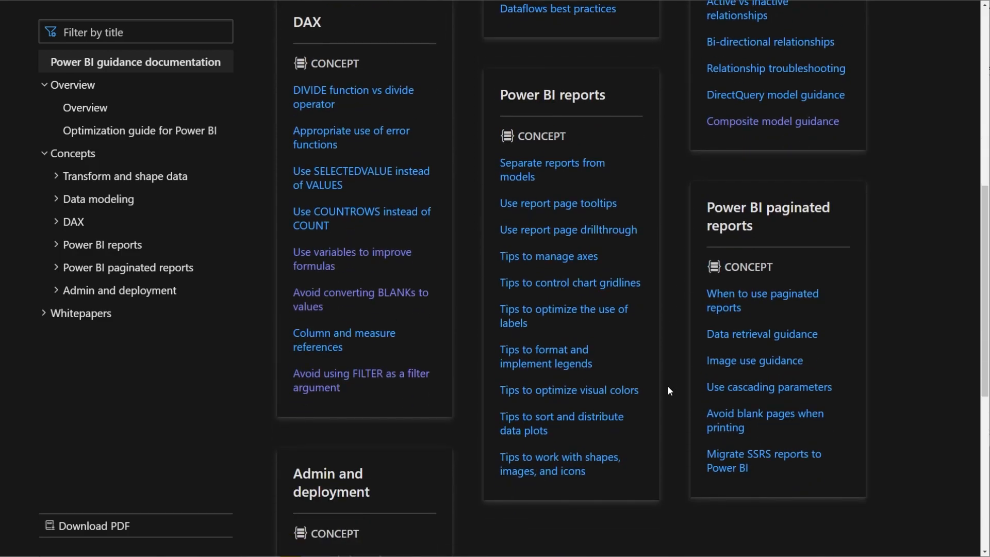
{"action": "scroll", "coordinate": [669, 384], "scroll_direction": "up", "scroll_amount": 7}
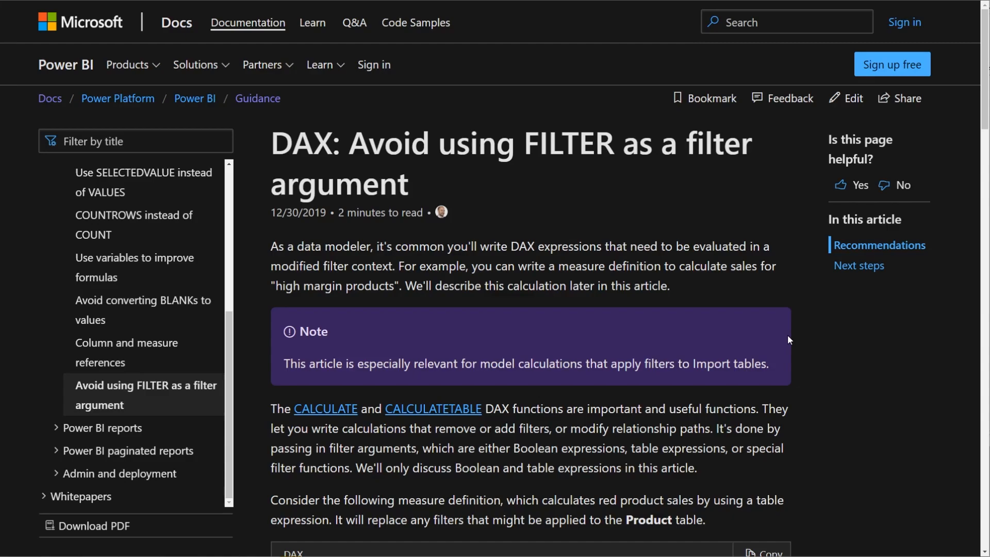
- Read the article on avoiding FILTER as a filter argument, including its first Red Sales measure and the Sales reference
{"action": "left_click_drag", "start_coordinate": [335, 212], "coordinate": [416, 212]}
{"action": "left_click", "coordinate": [445, 240]}
{"action": "scroll", "coordinate": [450, 238], "scroll_direction": "down", "scroll_amount": 5}
{"action": "scroll", "coordinate": [611, 288], "scroll_direction": "down", "scroll_amount": 4}
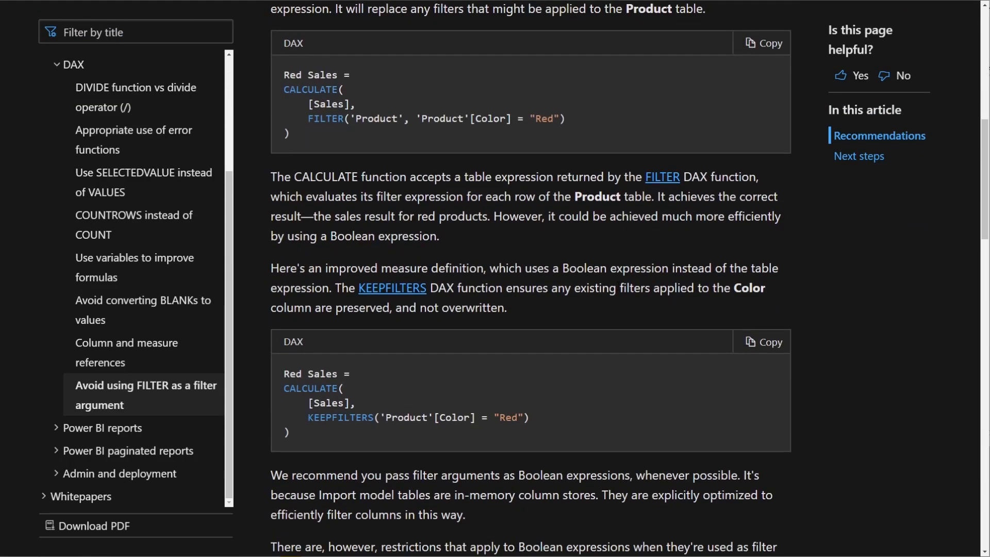
{"action": "scroll", "coordinate": [616, 287], "scroll_direction": "up", "scroll_amount": 2}
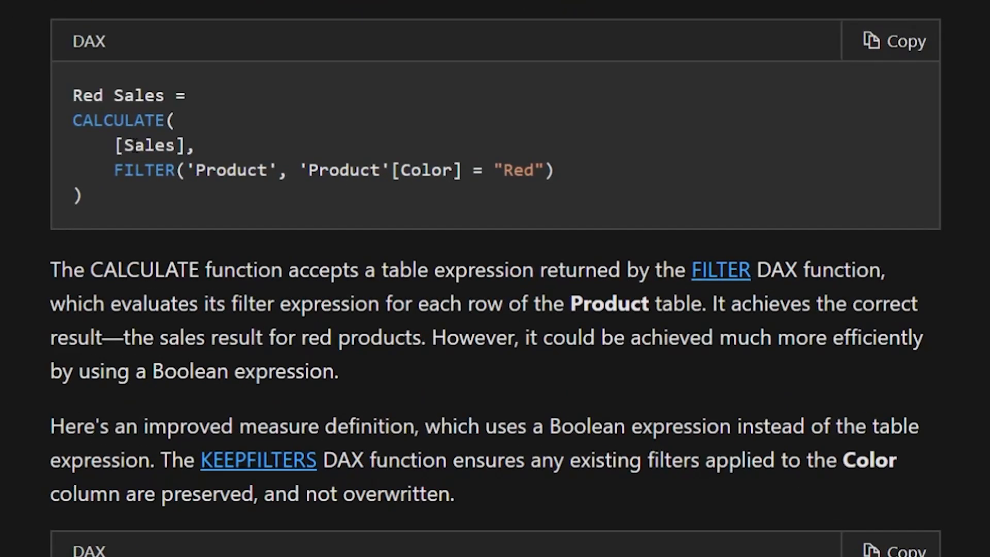
{"action": "double_click", "coordinate": [329, 201]}
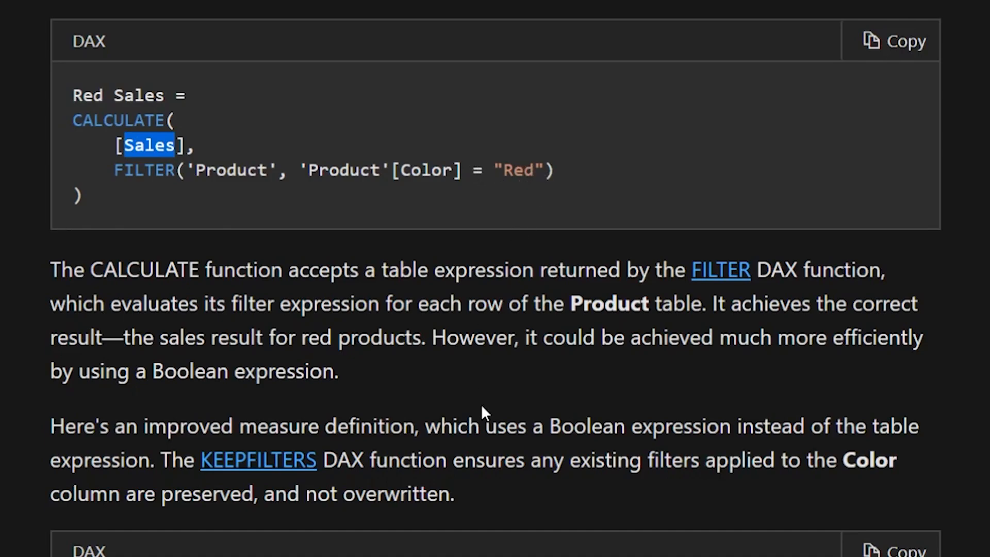
- Examine the improved Red Sales measure, highlighting its KEEPFILTERS('Product'[Color] = "Red") argument
{"action": "scroll", "coordinate": [470, 397], "scroll_direction": "down", "scroll_amount": 1}
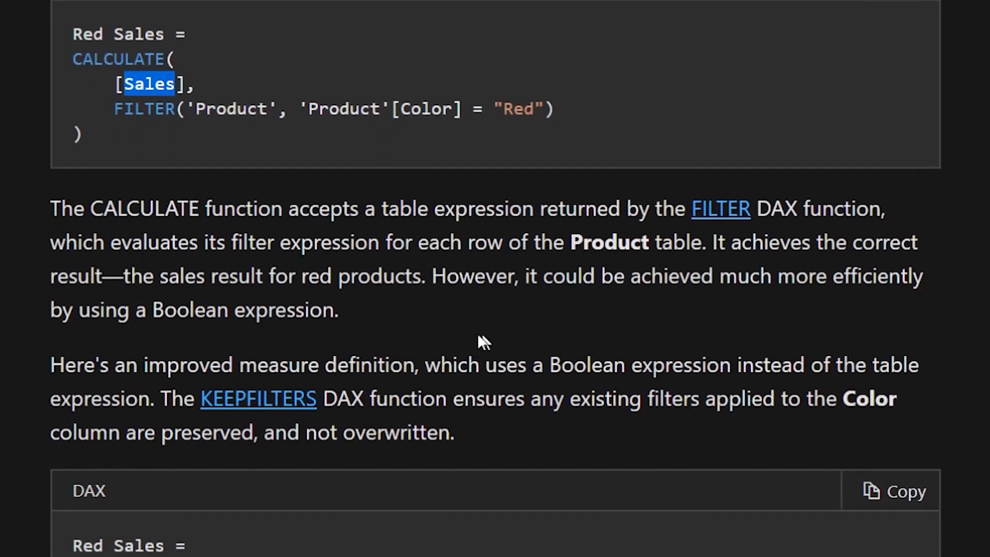
{"action": "scroll", "coordinate": [525, 382], "scroll_direction": "down", "scroll_amount": 3}
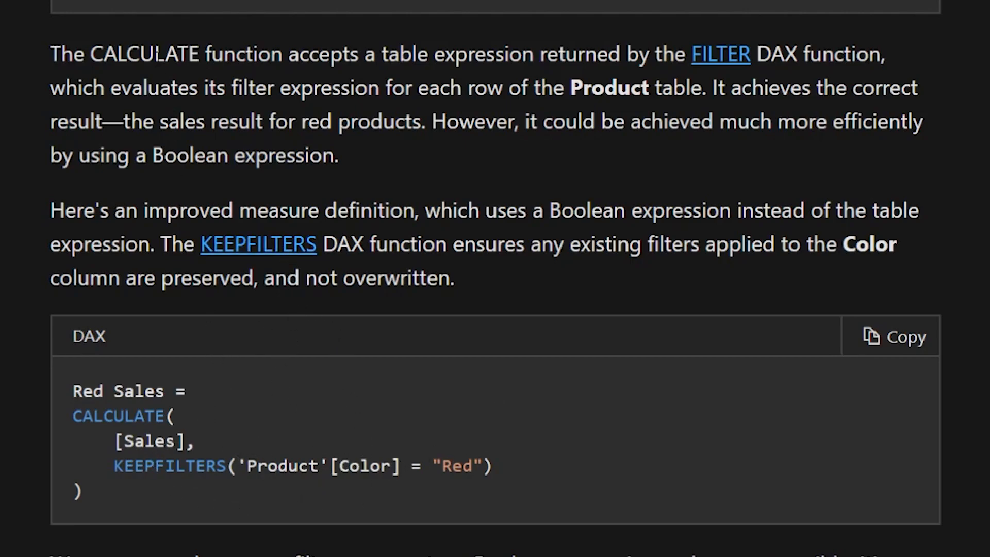
{"action": "scroll", "coordinate": [261, 524], "scroll_direction": "down", "scroll_amount": 5}
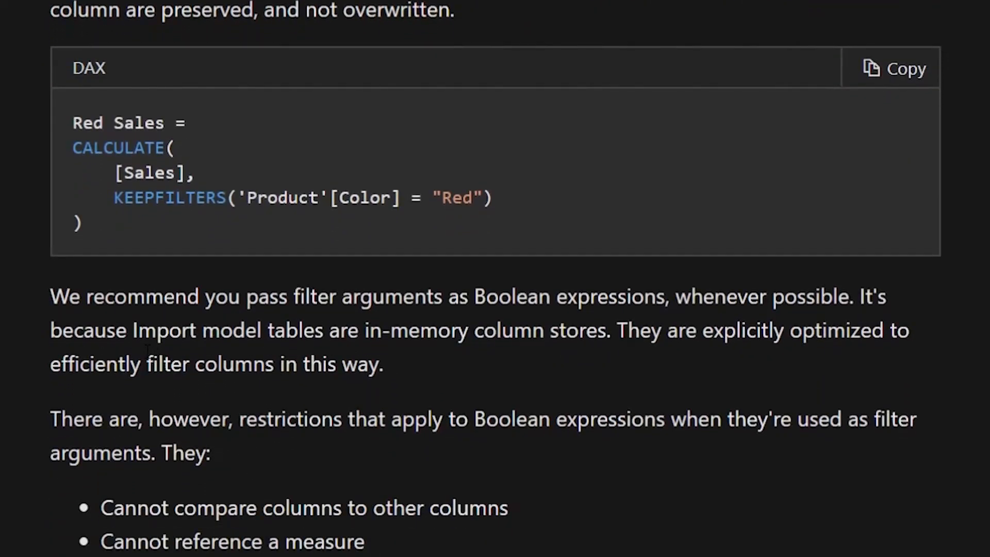
{"action": "double_click", "coordinate": [121, 155]}
{"action": "double_click", "coordinate": [145, 175]}
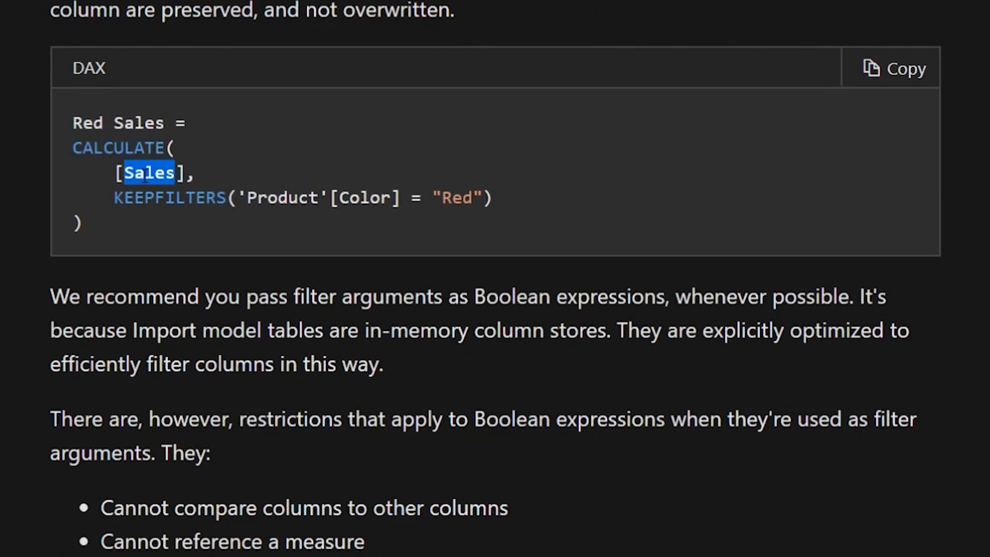
{"action": "left_click_drag", "start_coordinate": [500, 198], "coordinate": [114, 198]}
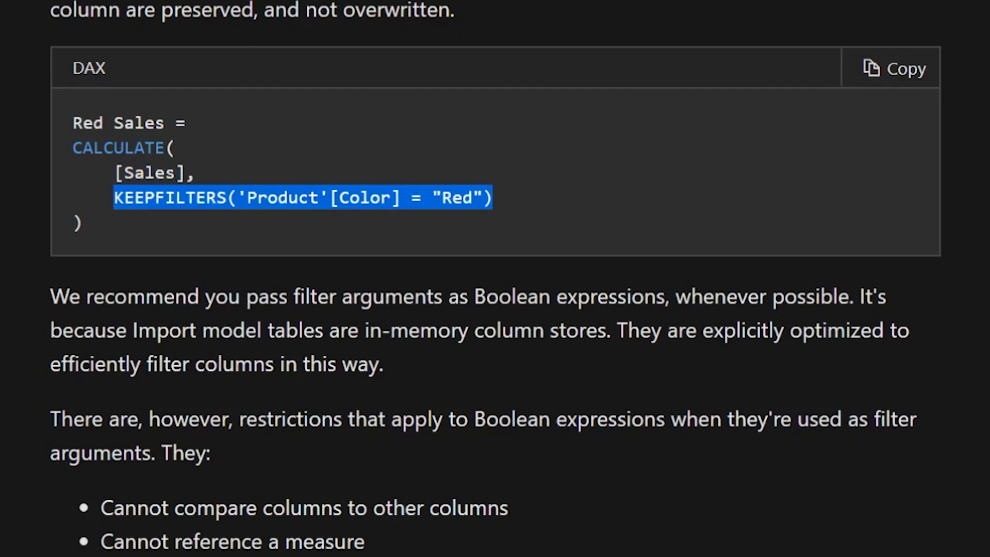
- Review the article's restrictions on Boolean filter arguments and the High Margin Product Sales example, returning to the KEEPFILTERS recommendation
{"action": "scroll", "coordinate": [783, 412], "scroll_direction": "down", "scroll_amount": 4}
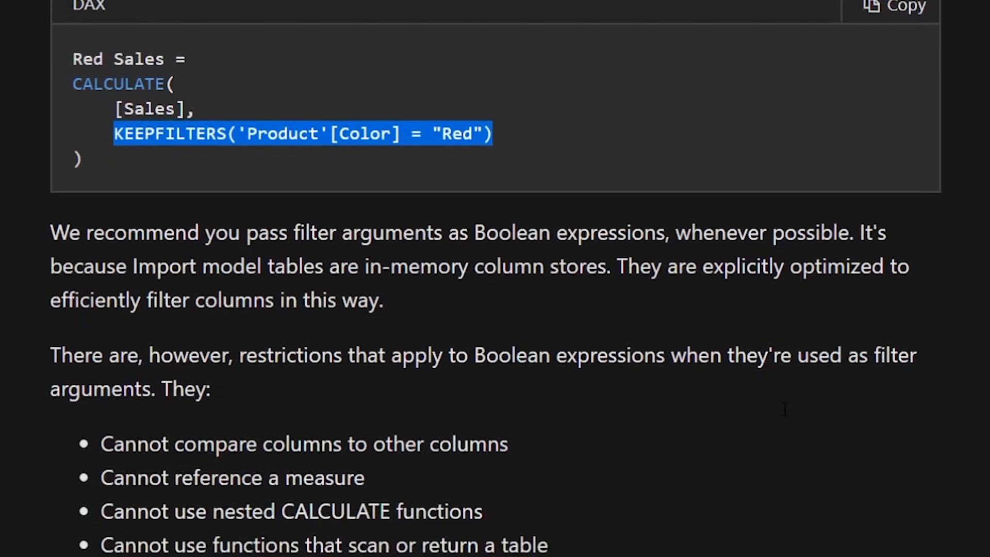
{"action": "scroll", "coordinate": [783, 412], "scroll_direction": "down", "scroll_amount": 6}
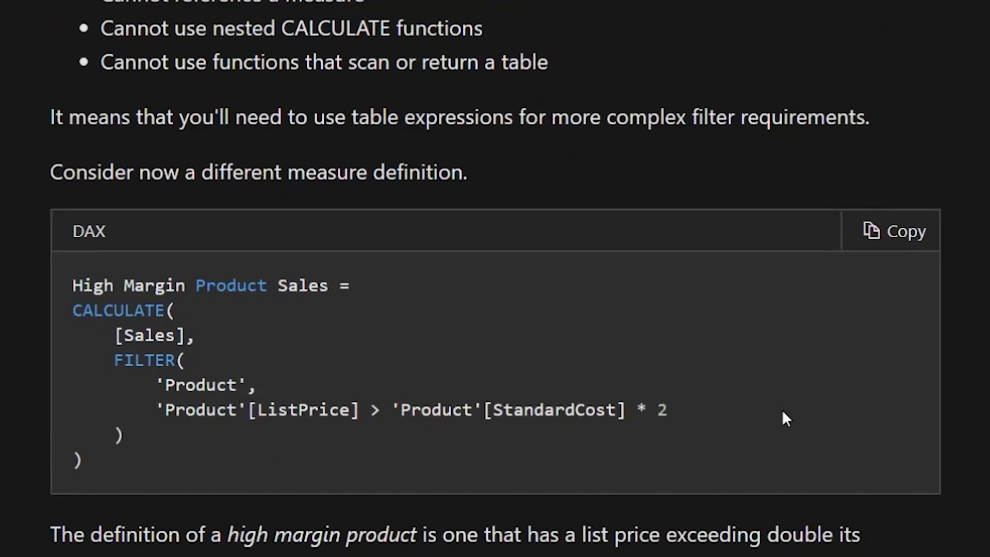
{"action": "scroll", "coordinate": [783, 413], "scroll_direction": "up", "scroll_amount": 4}
{"action": "scroll", "coordinate": [783, 413], "scroll_direction": "up", "scroll_amount": 3}
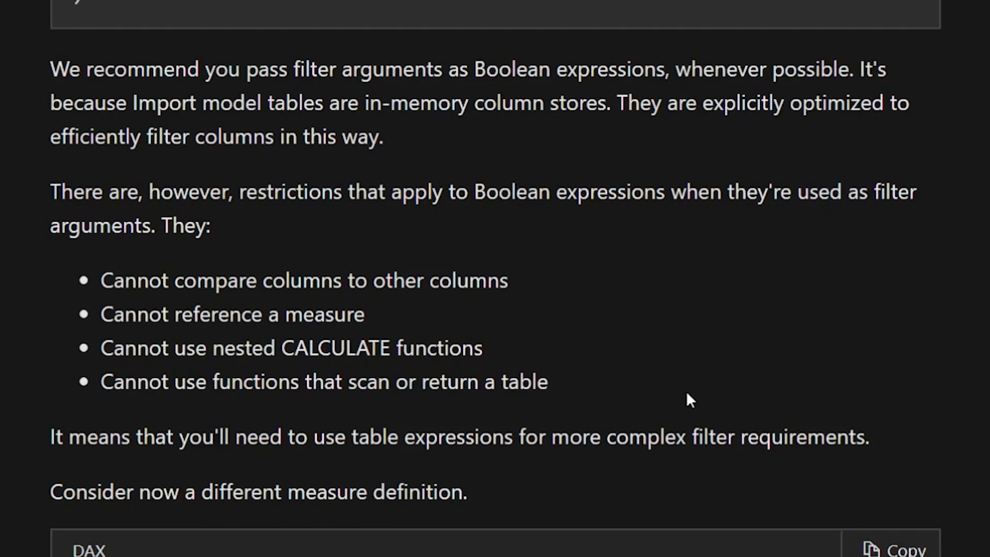
{"action": "scroll", "coordinate": [687, 393], "scroll_direction": "up", "scroll_amount": 7}
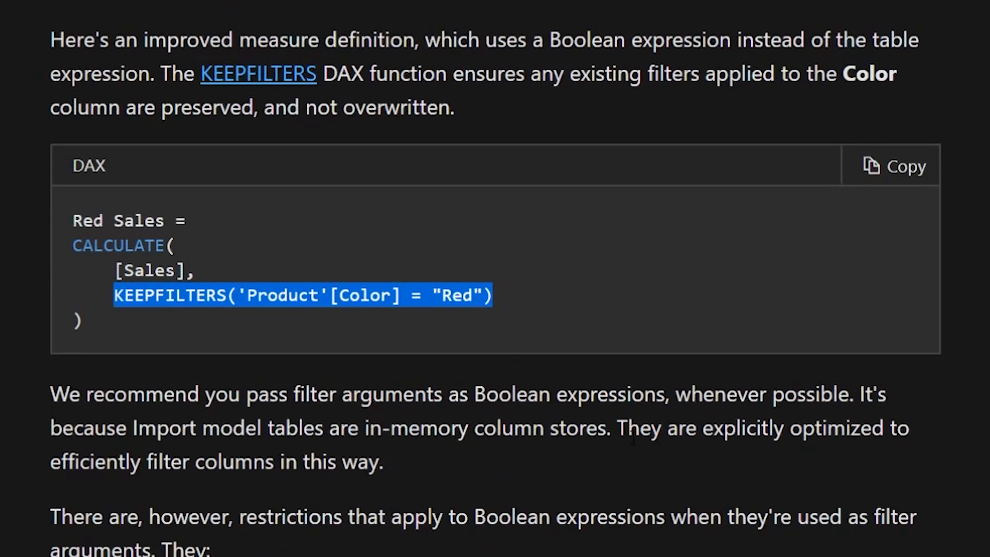
{"action": "scroll", "coordinate": [633, 439], "scroll_direction": "up", "scroll_amount": 1}
{"action": "left_click", "coordinate": [644, 483]}
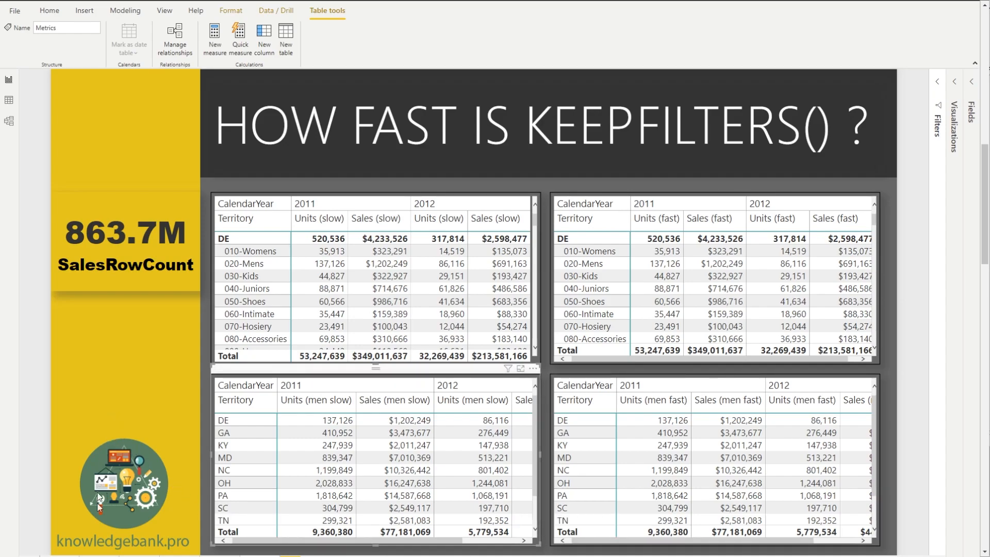
- In Power BI Desktop, examine the model relationships around the Sales table and return to the report page
{"action": "left_click", "coordinate": [10, 121]}
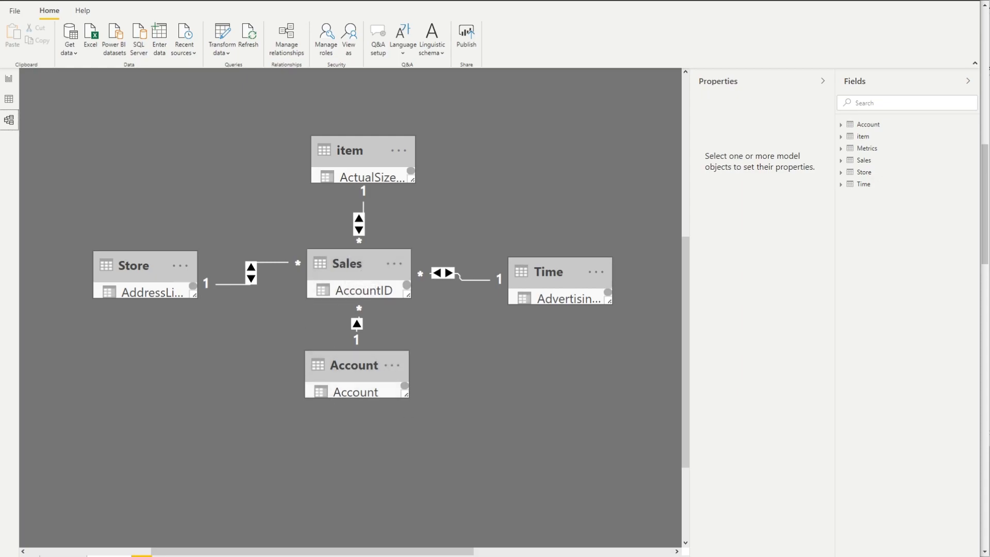
{"action": "left_click", "coordinate": [9, 79]}
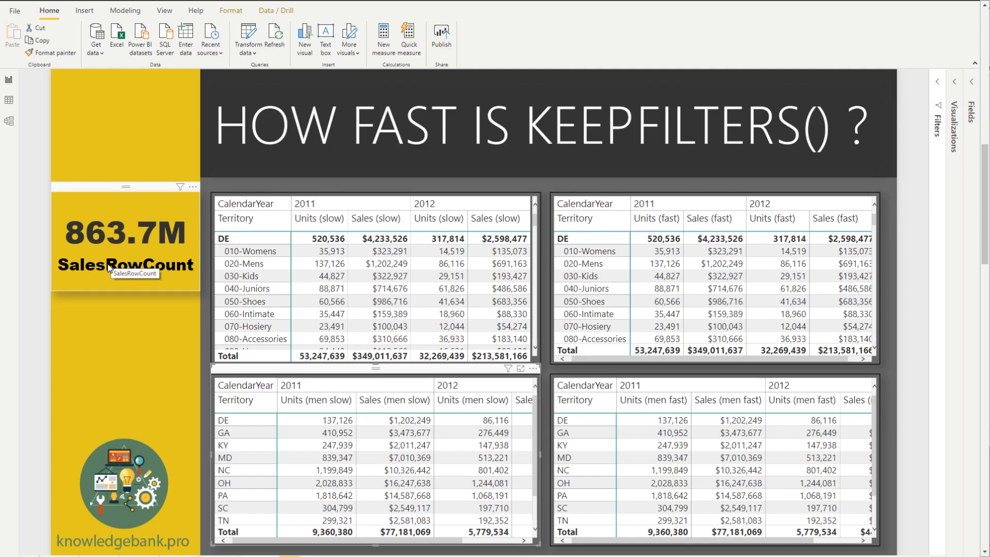
- Cross-filter the report by CalendarYear 2011 and 2012 from the slow Territory matrix, and clear the selection
{"action": "left_click", "coordinate": [317, 205]}
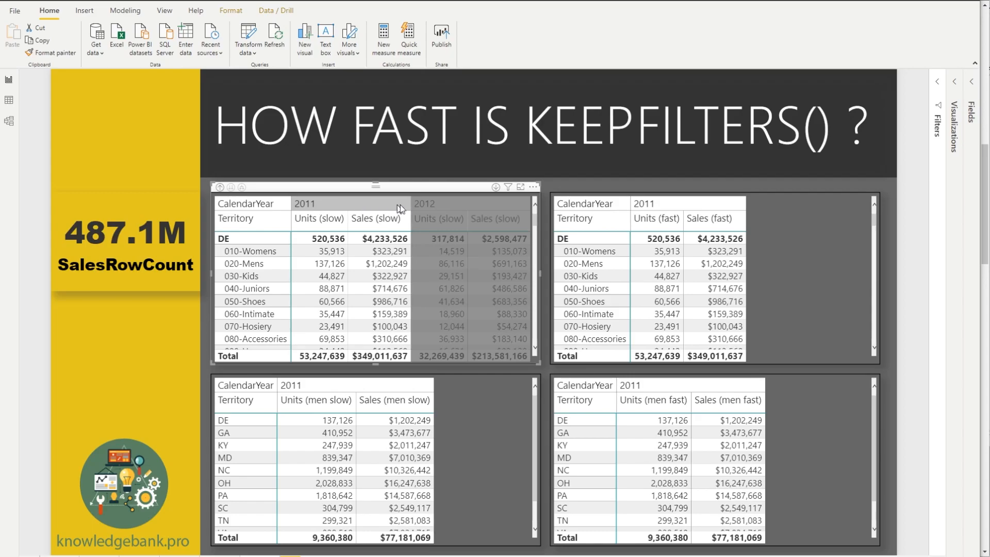
{"action": "left_click", "coordinate": [444, 211]}
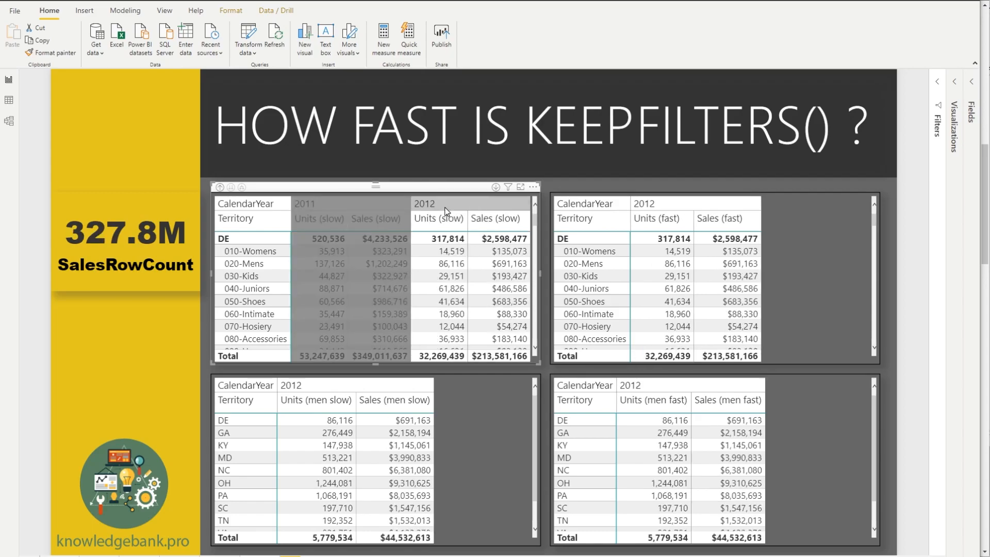
{"action": "left_click", "coordinate": [431, 207]}
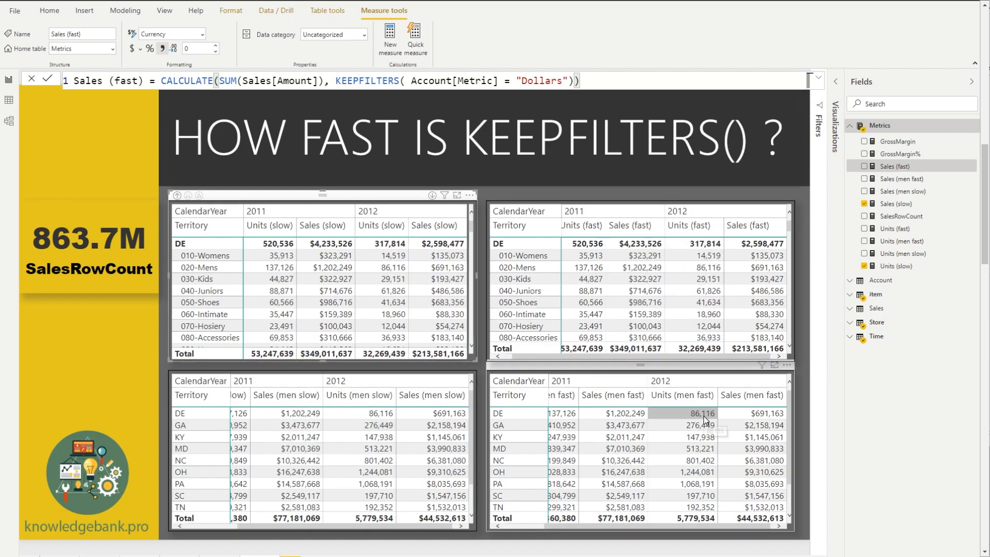
- Select the matrix with the fast Units and Sales measures and inspect the Sales (slow) measure's formula
{"action": "left_click", "coordinate": [662, 360]}
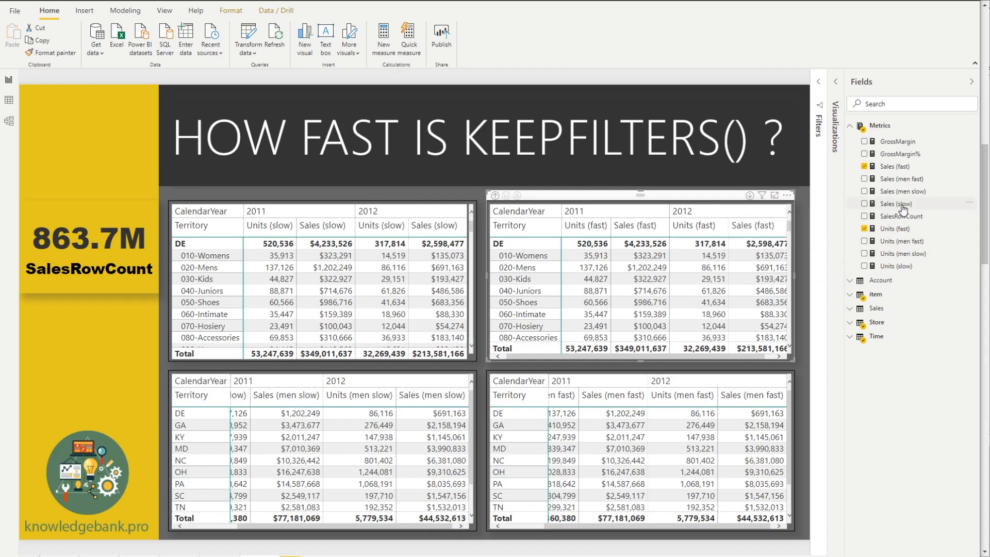
{"action": "left_click", "coordinate": [902, 205]}
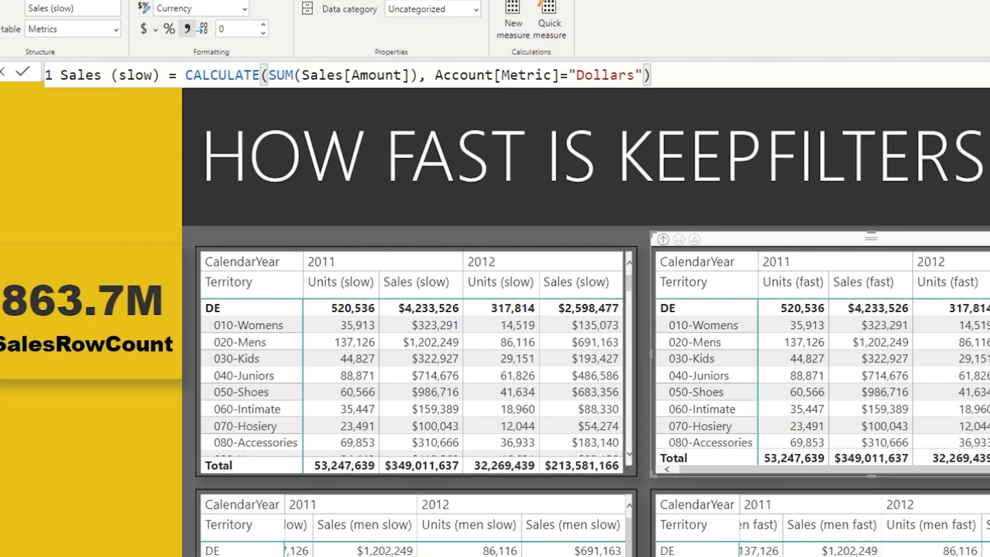
{"action": "left_click", "coordinate": [988, 288]}
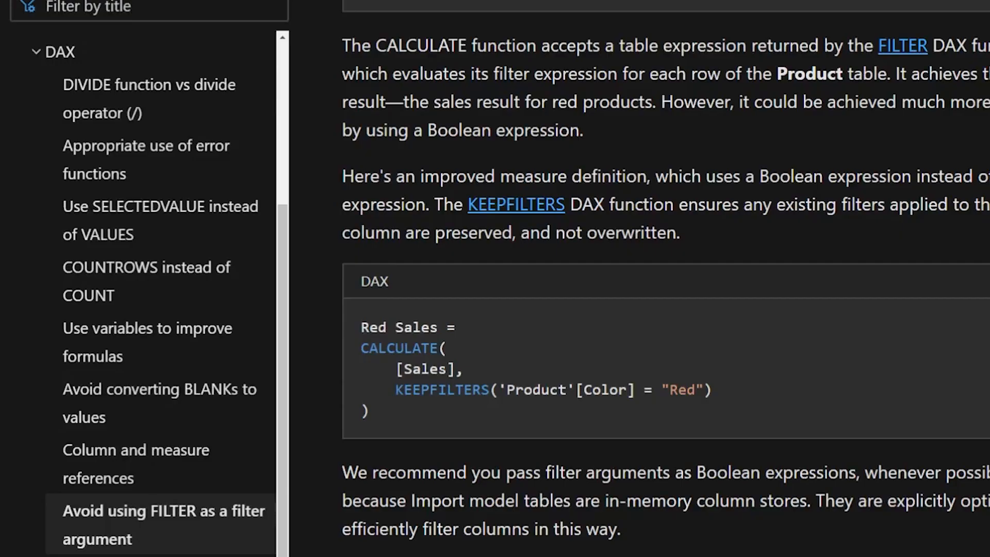
- Recheck the Red Sales KEEPFILTERS example in the Microsoft Docs article
{"action": "scroll", "coordinate": [478, 350], "scroll_direction": "down", "scroll_amount": 3}
{"action": "scroll", "coordinate": [479, 346], "scroll_direction": "up", "scroll_amount": 6}
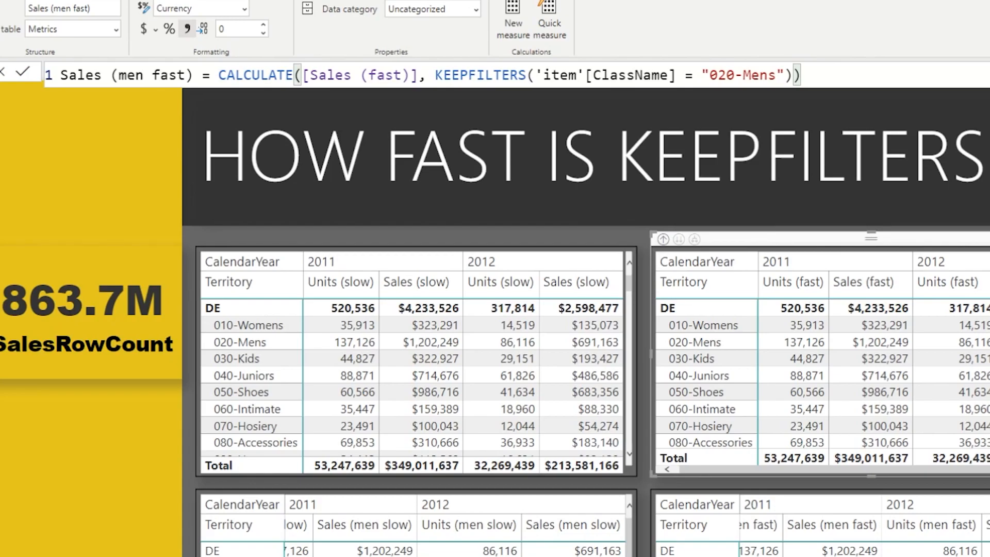
- Inspect the formulas of the Sales (men slow) measure and the Units measures, ending with Units (slow)
{"action": "left_click", "coordinate": [989, 230]}
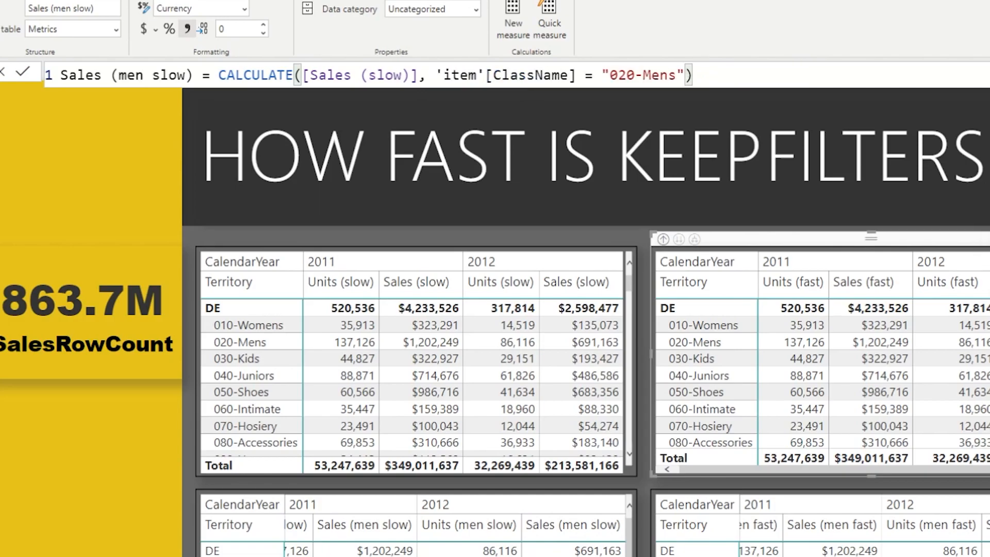
{"action": "left_click", "coordinate": [989, 289]}
{"action": "left_click", "coordinate": [989, 307]}
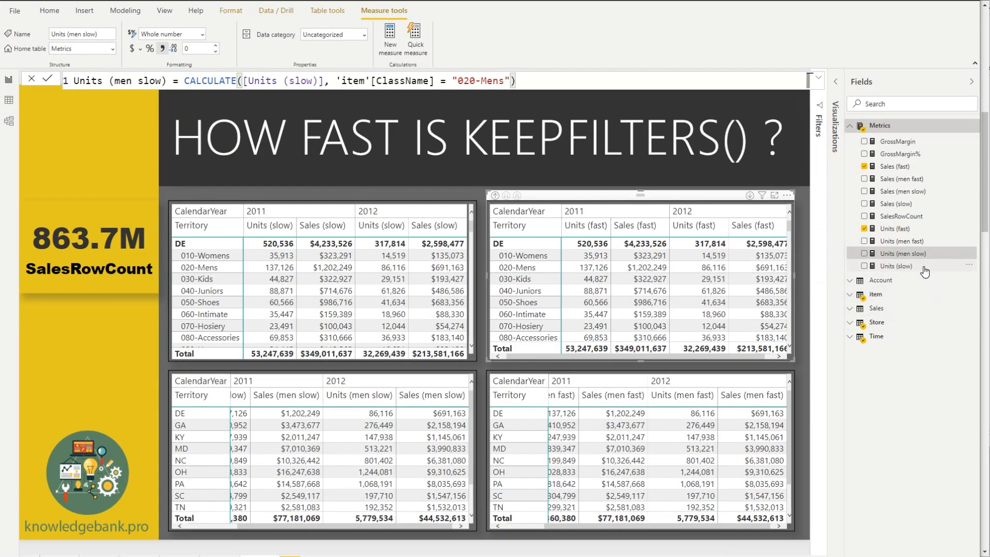
{"action": "left_click", "coordinate": [922, 266]}
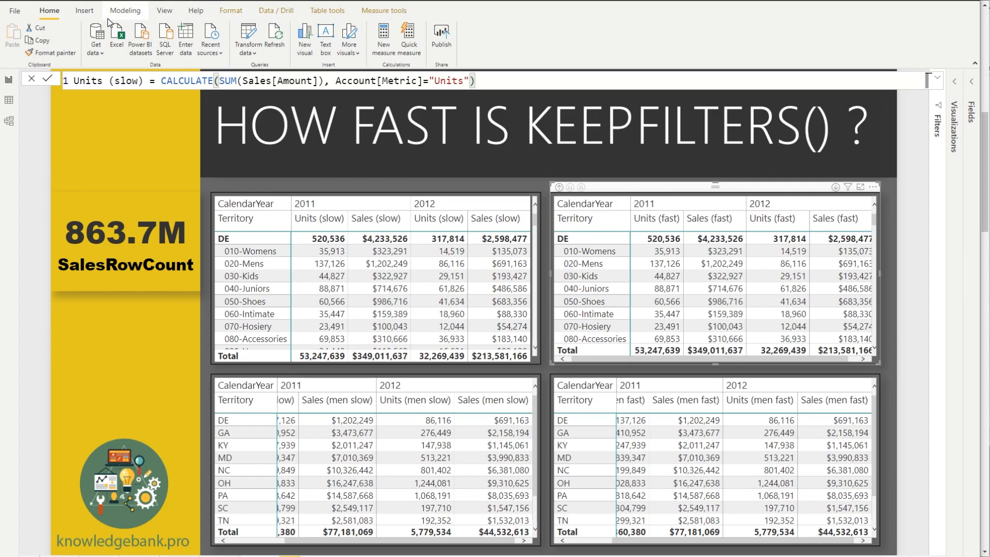
- Open the Performance analyzer and start recording the report's performance
{"action": "left_click", "coordinate": [165, 15]}
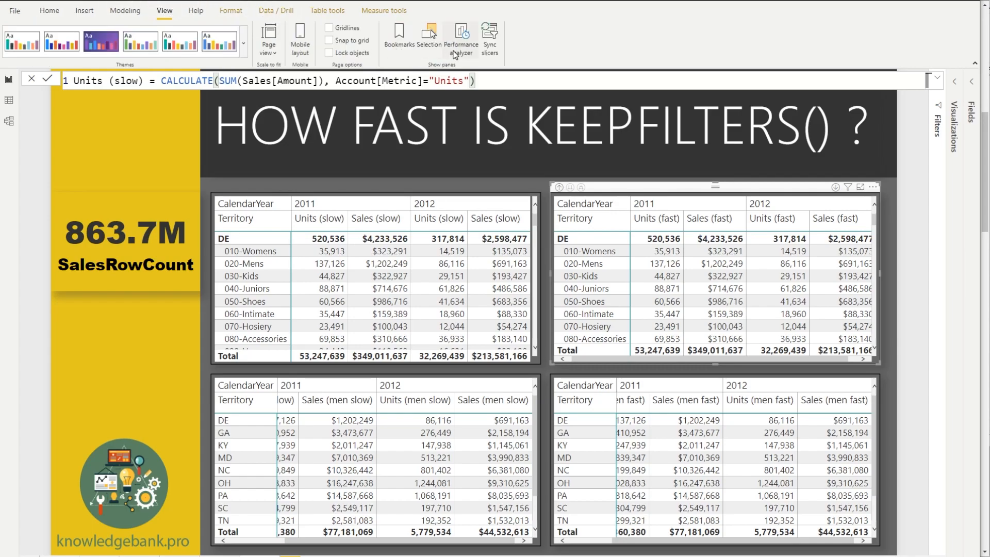
{"action": "left_click", "coordinate": [462, 41]}
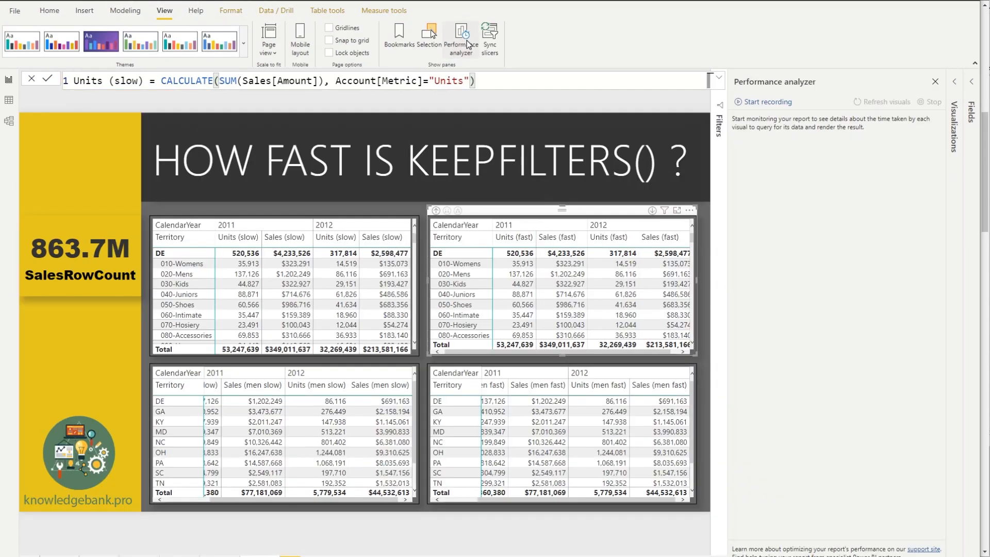
{"action": "left_click", "coordinate": [777, 103]}
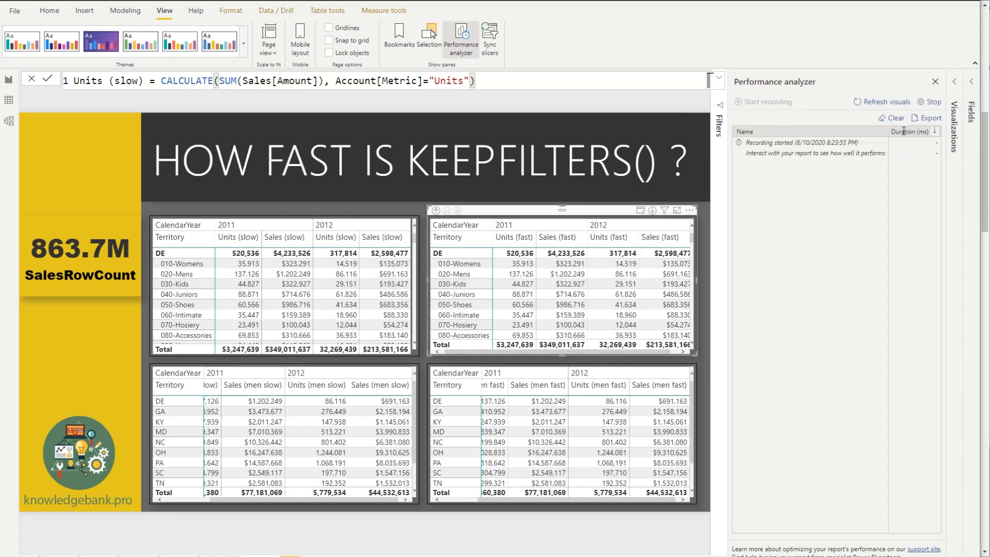
- Refresh the report visuals and expand the timing breakdown of the "top left slow" visual
{"action": "left_click", "coordinate": [894, 103]}
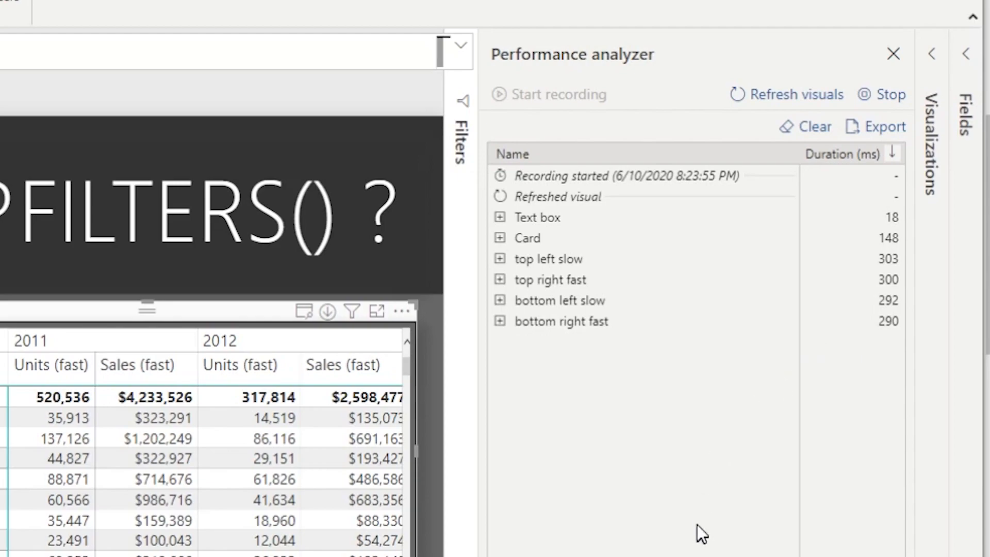
{"action": "left_click", "coordinate": [577, 274]}
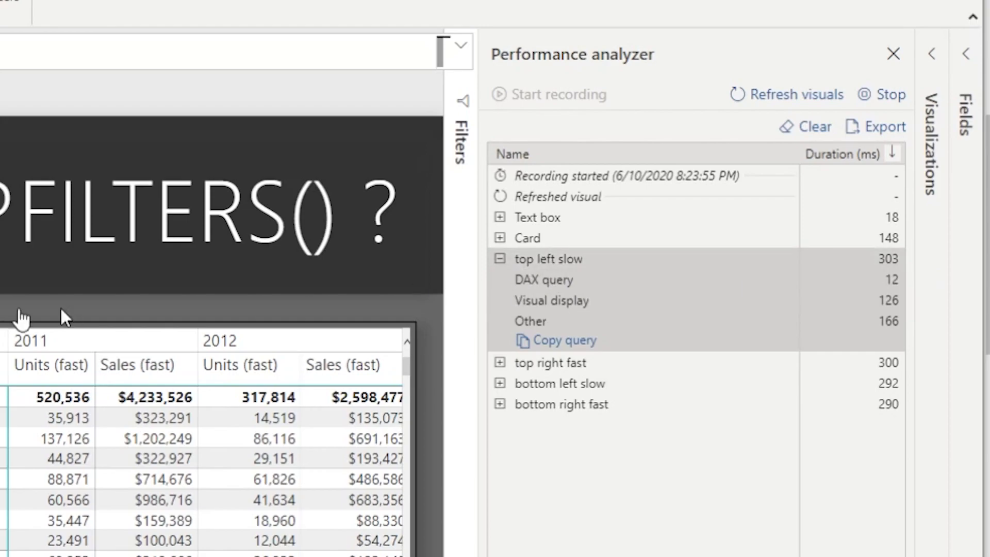
- Collapse the "top left slow" breakdown, clear the recorded timings and refresh the report visuals again
{"action": "left_click", "coordinate": [531, 262]}
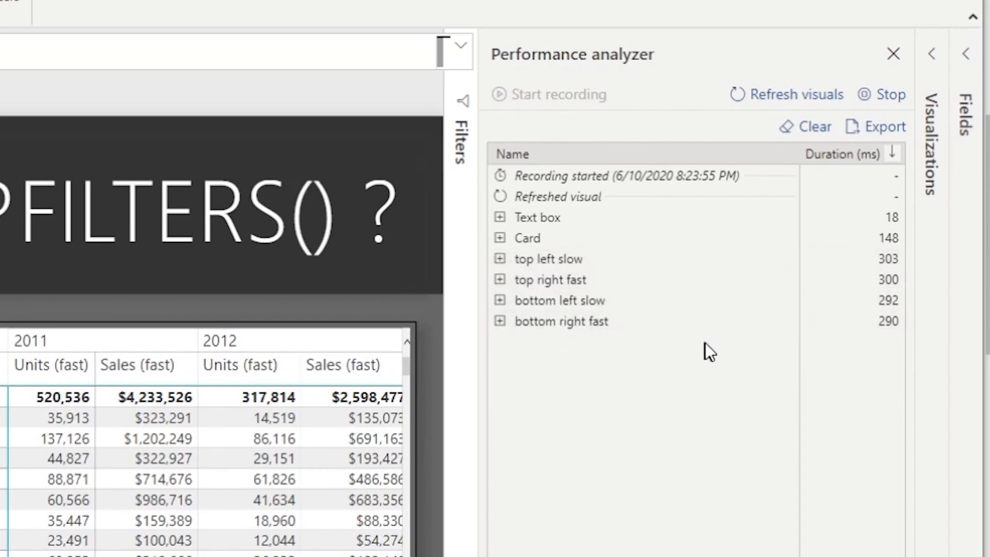
{"action": "left_click_drag", "start_coordinate": [481, 355], "coordinate": [543, 357]}
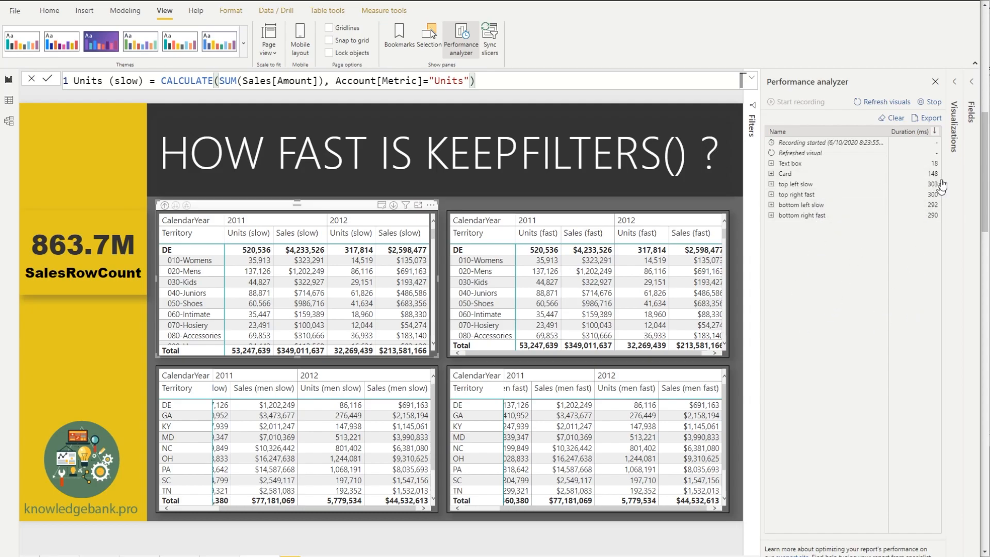
{"action": "left_click", "coordinate": [898, 125]}
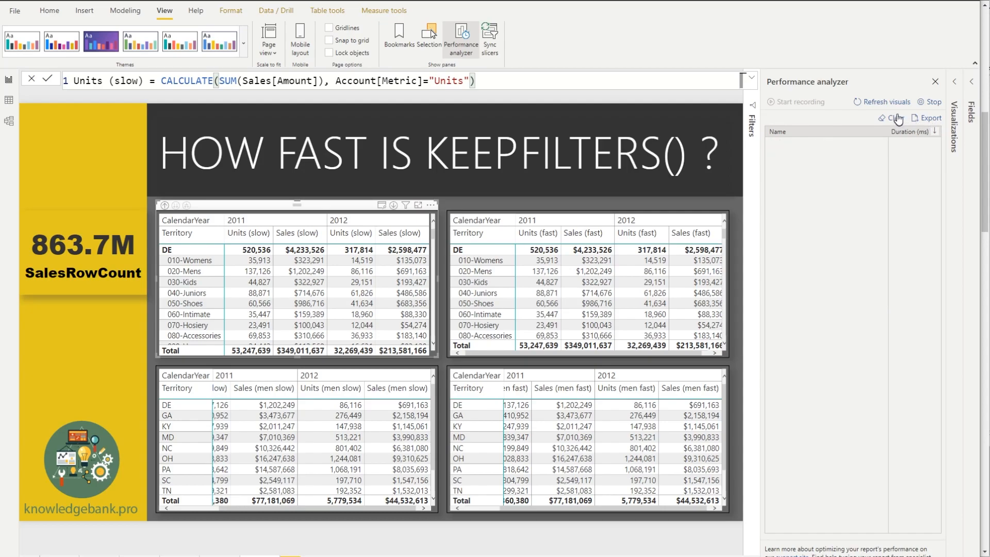
{"action": "left_click", "coordinate": [895, 103]}
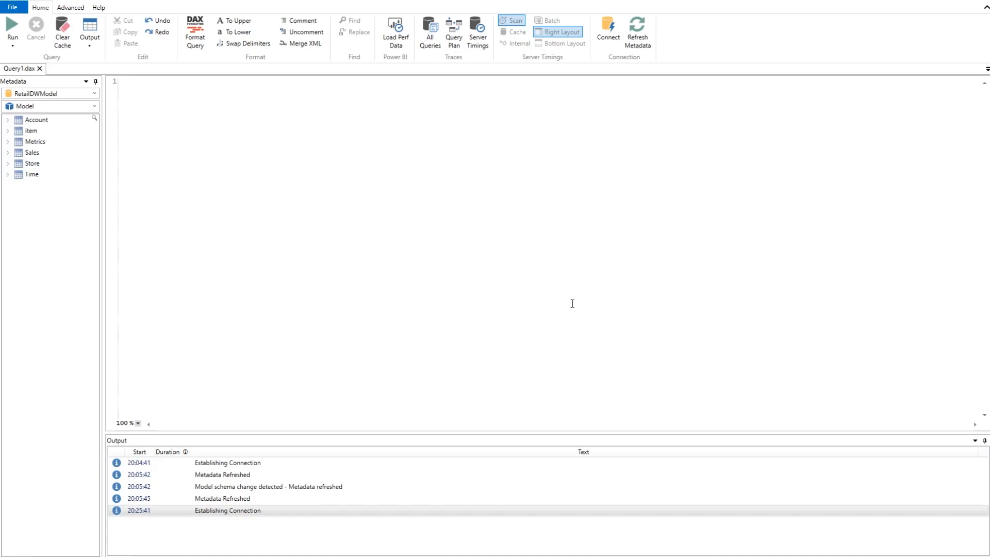
- Switch to DAX Studio and check the RetailDWModel choice in the connection settings without reconnecting
{"action": "left_click", "coordinate": [609, 40]}
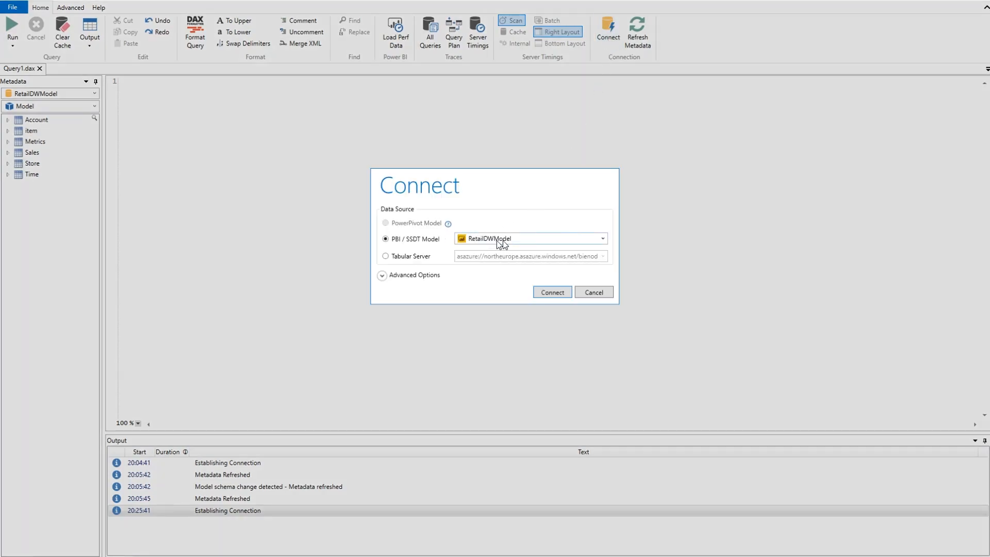
{"action": "left_click", "coordinate": [602, 238]}
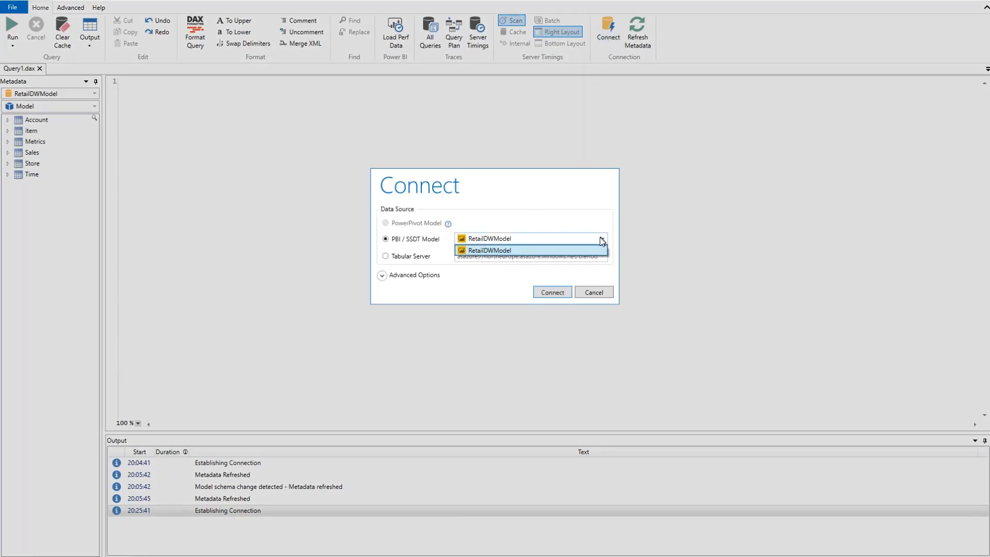
{"action": "left_click", "coordinate": [531, 251]}
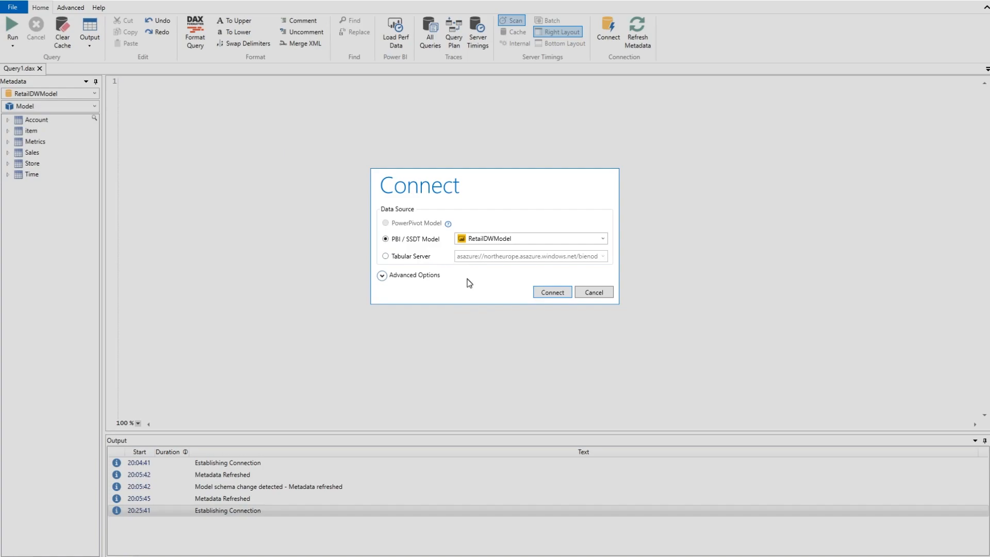
{"action": "left_click", "coordinate": [594, 292]}
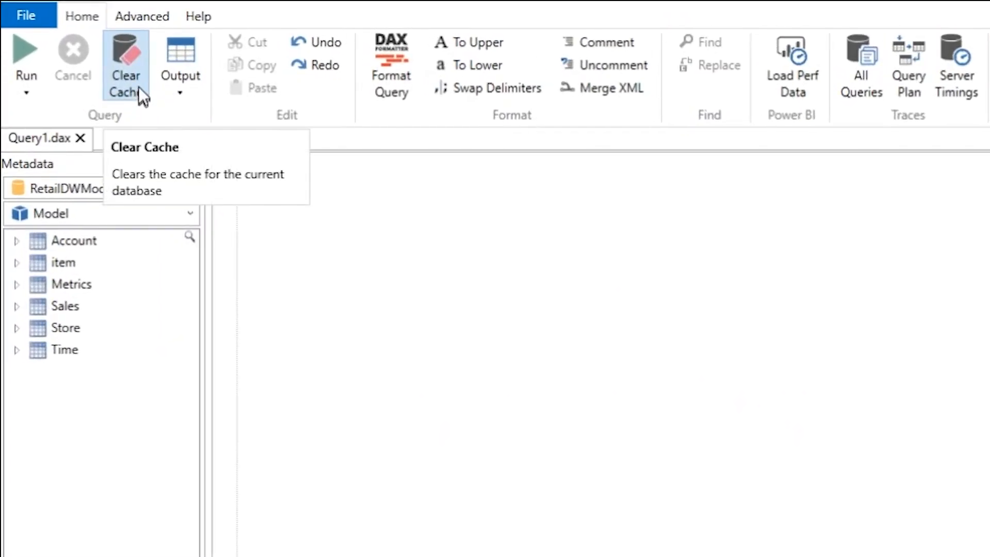
- Clear the database cache in DAX Studio and record new visual timings from an empty Performance analyzer log in Power BI Desktop
{"action": "left_click", "coordinate": [127, 57]}
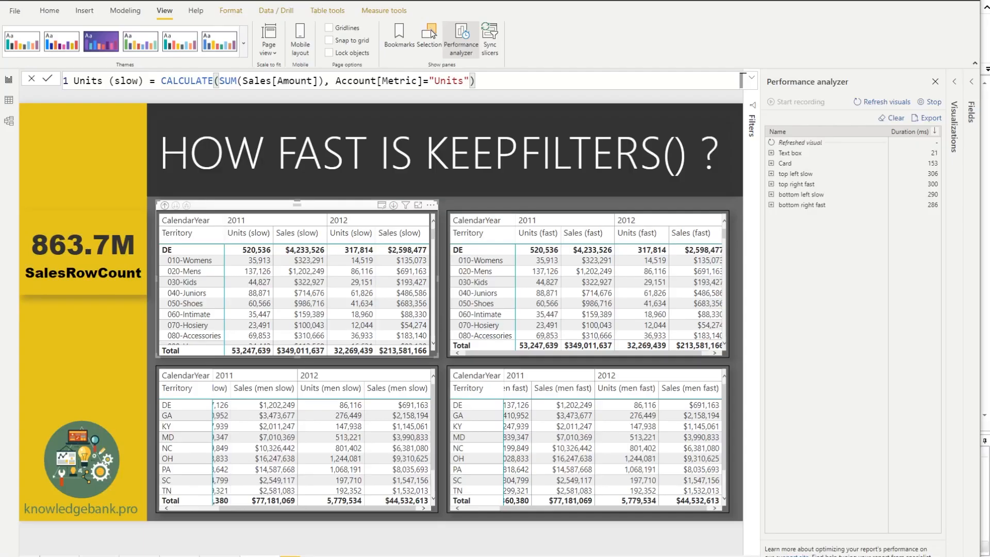
{"action": "left_click", "coordinate": [894, 118]}
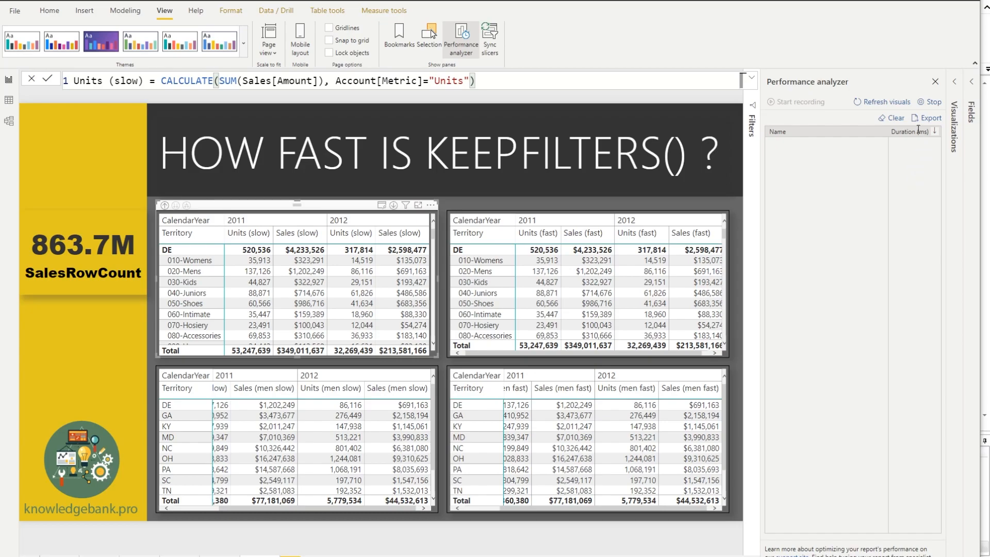
{"action": "left_click", "coordinate": [885, 103]}
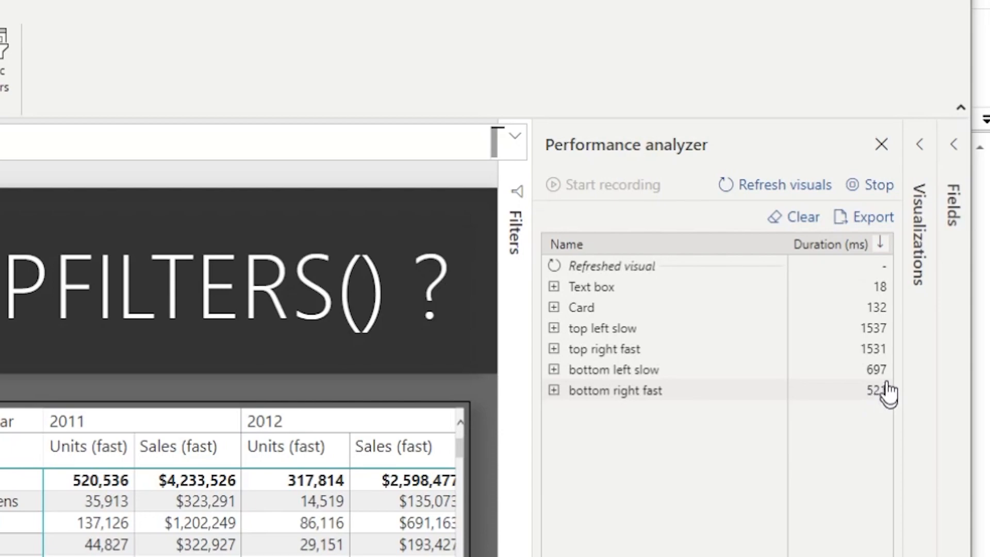
- Repeat the cold-cache test by emptying the timing log, clearing the cache in DAX Studio and refreshing the visuals in Power BI Desktop
{"action": "left_click", "coordinate": [804, 220]}
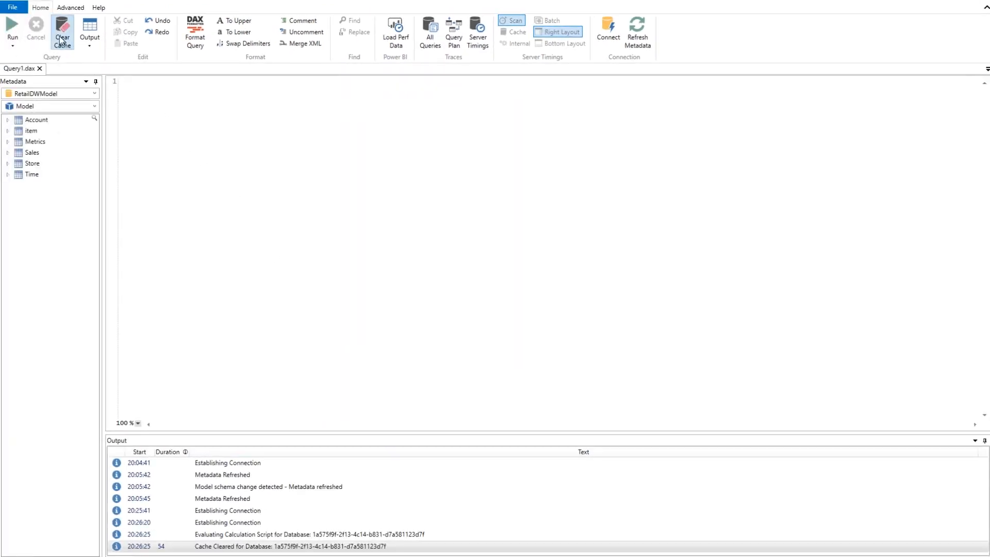
{"action": "left_click", "coordinate": [60, 33]}
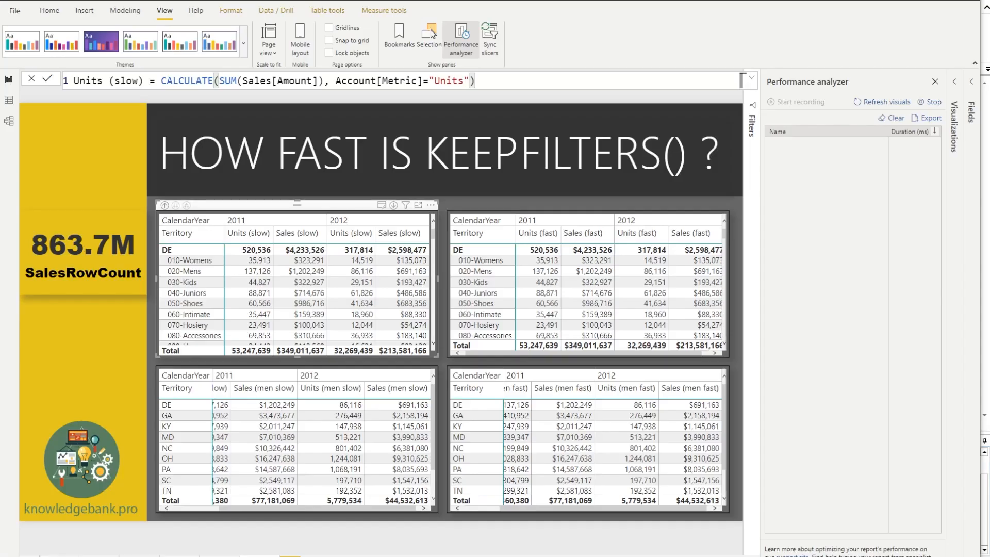
{"action": "left_click", "coordinate": [894, 105]}
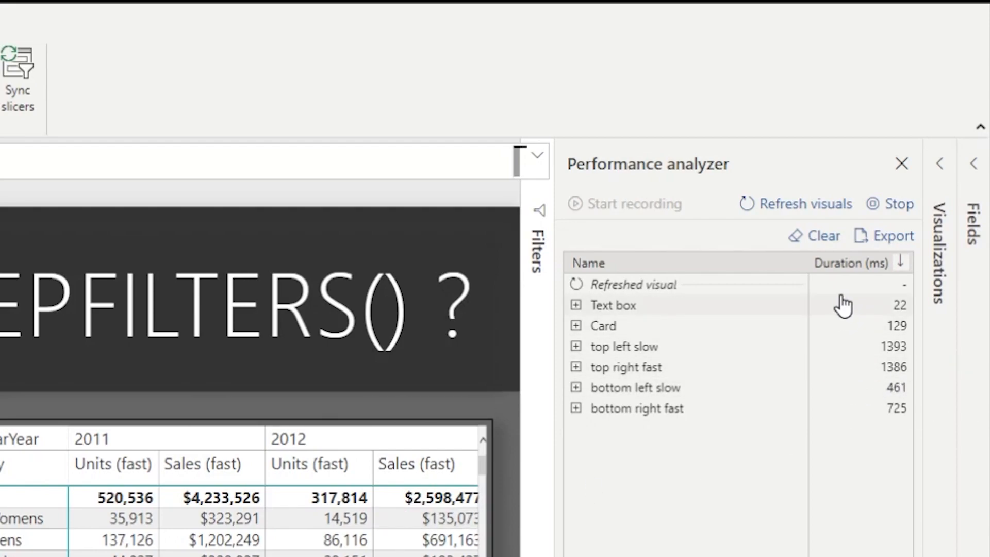
- Record another run of visual timings from an empty log and expand the "bottom left slow" and "bottom right fast" breakdowns
{"action": "left_click", "coordinate": [825, 237]}
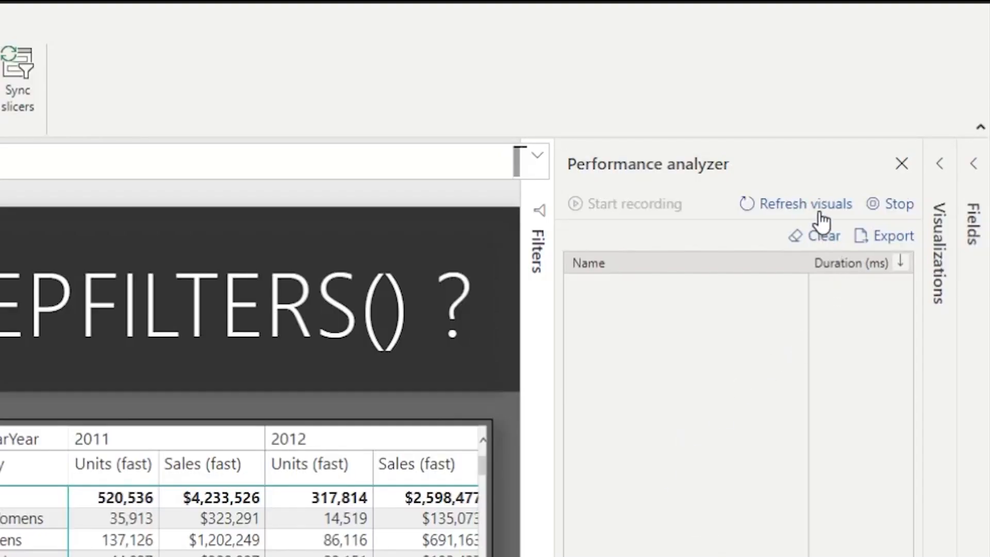
{"action": "left_click", "coordinate": [820, 209]}
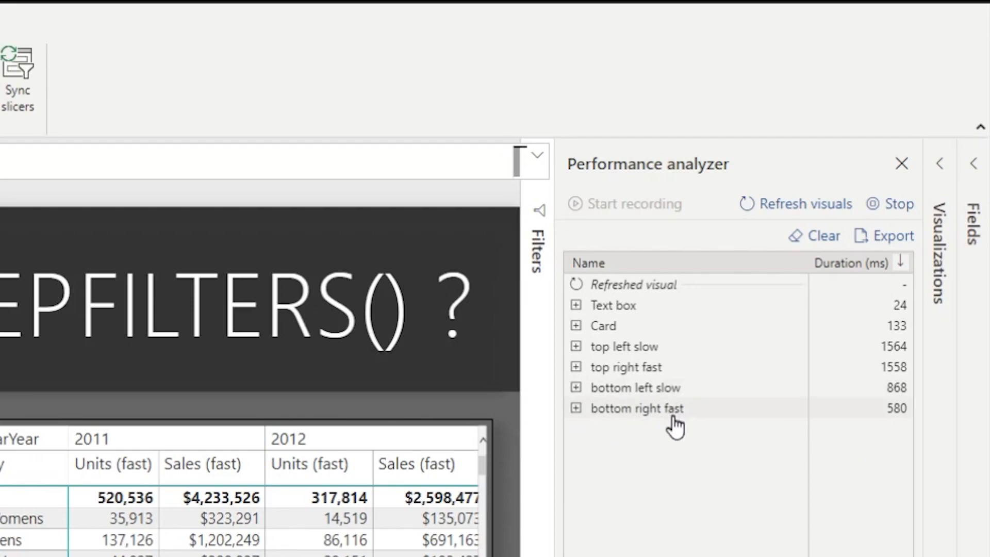
{"action": "left_click", "coordinate": [577, 388]}
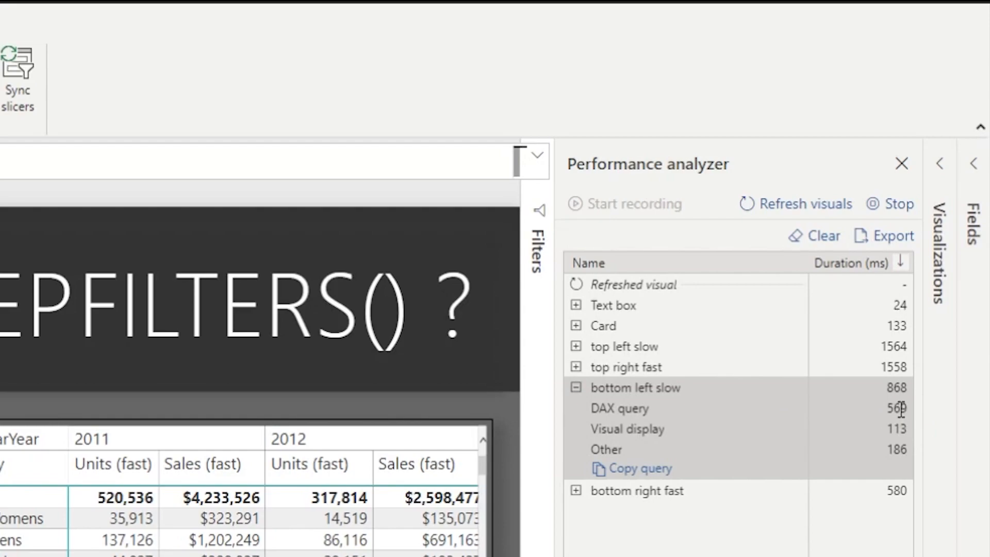
{"action": "left_click", "coordinate": [576, 491]}
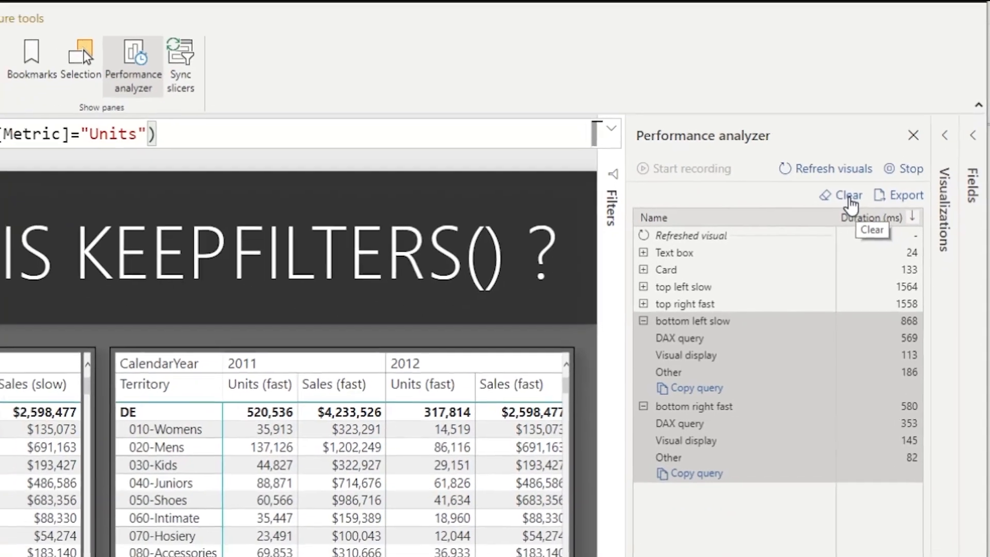
- Discard the recorded timings, clear the model cache in DAX Studio once more and re-time the visuals in Power BI Desktop
{"action": "left_click", "coordinate": [824, 239]}
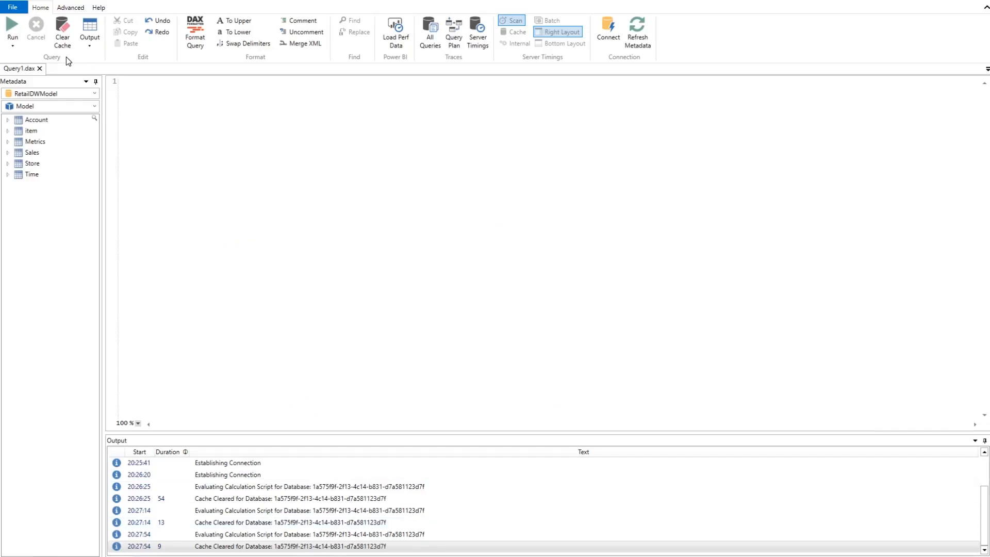
{"action": "left_click", "coordinate": [62, 33]}
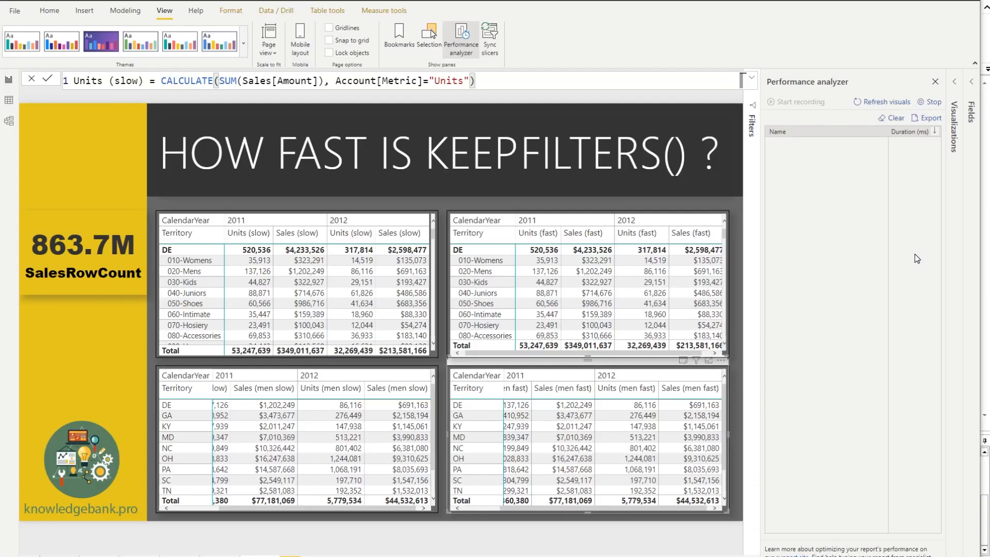
{"action": "left_click", "coordinate": [895, 103]}
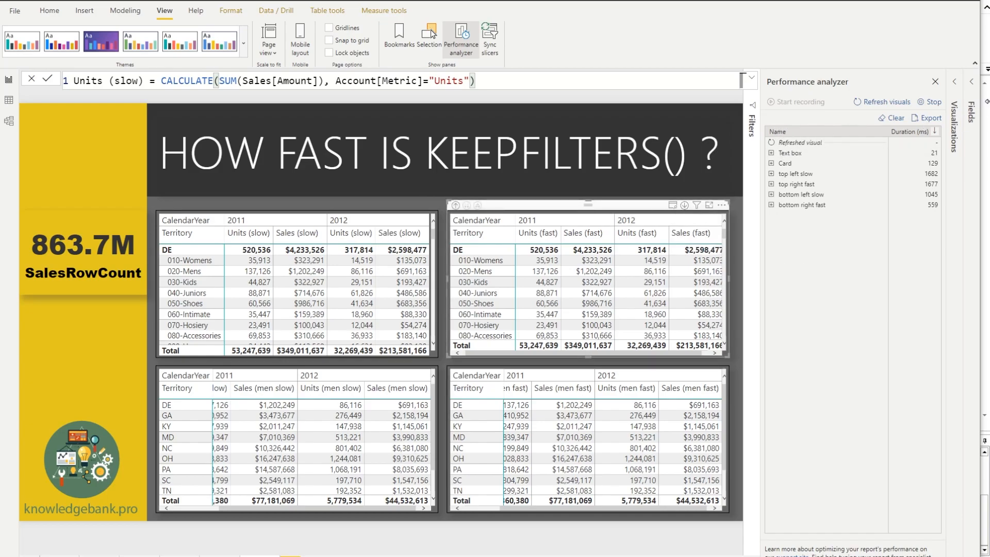
- Show the visualization settings and compare the row, column and value fields of the slow and fast matrices
{"action": "left_click", "coordinate": [955, 81]}
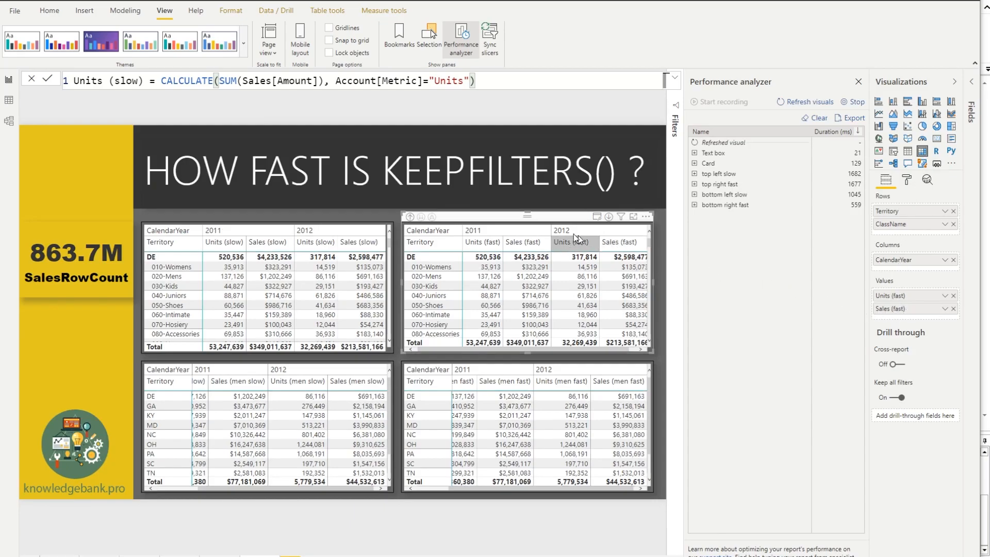
{"action": "left_click", "coordinate": [312, 219]}
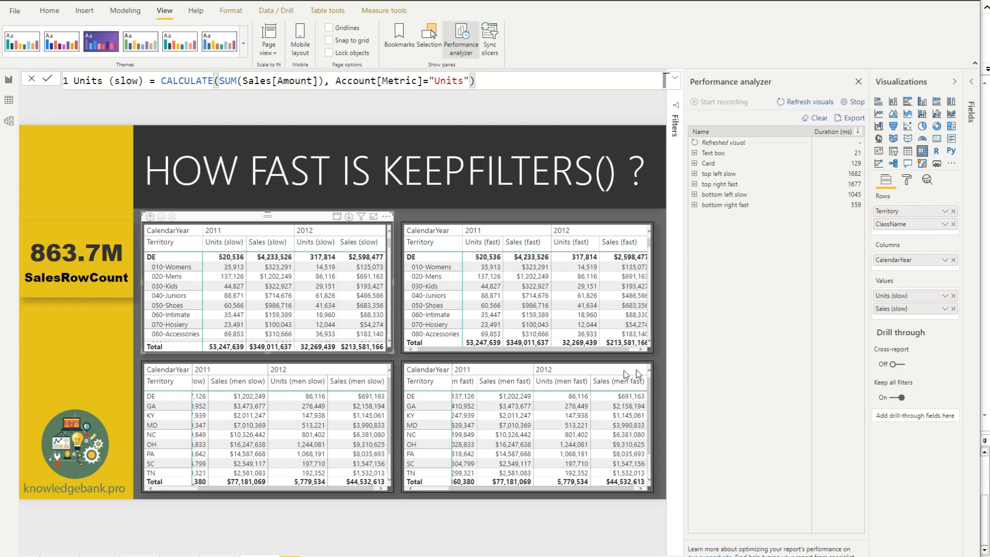
{"action": "left_click", "coordinate": [519, 364]}
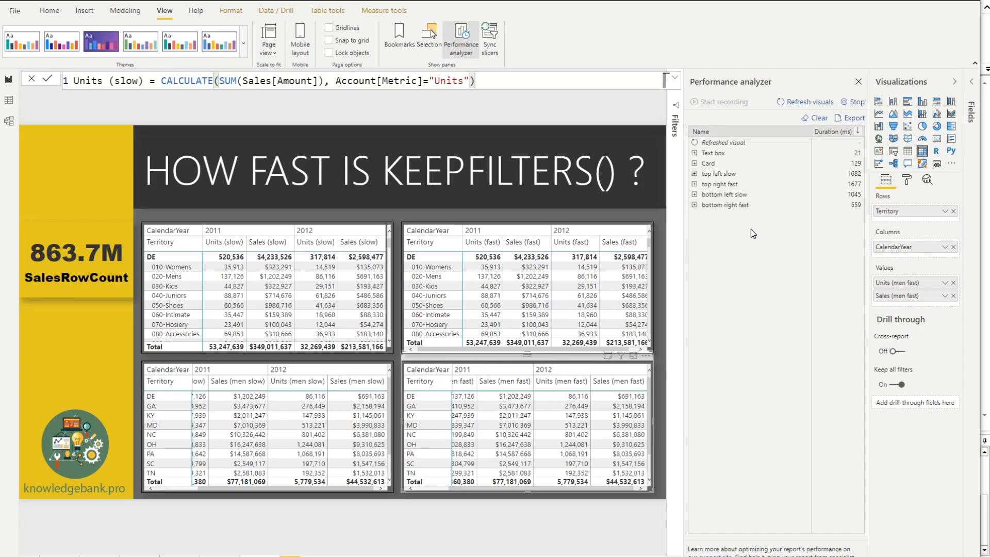
{"action": "left_click", "coordinate": [327, 363]}
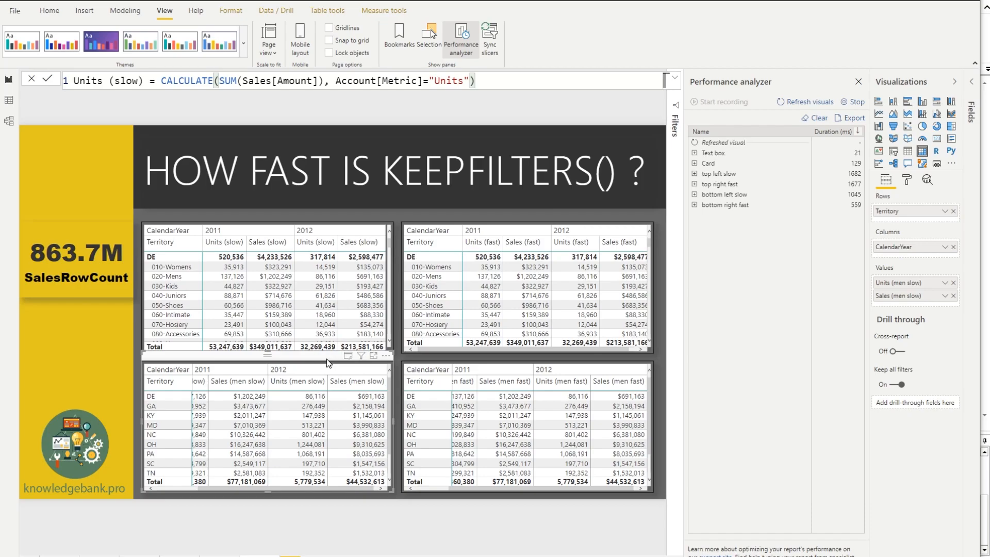
{"action": "left_click", "coordinate": [441, 361]}
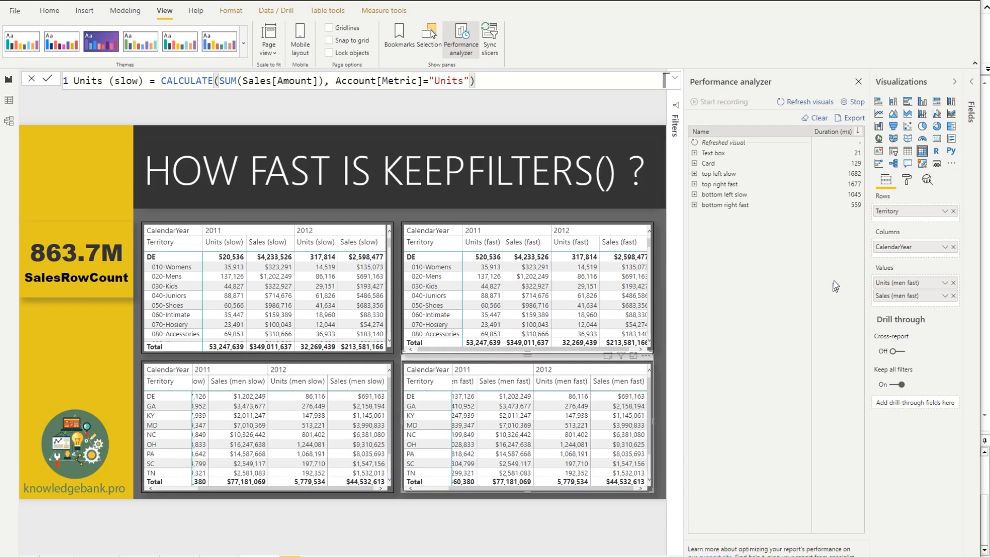
- Compare the DAX query times in the "bottom left slow" and "bottom right fast" breakdowns, and collapse both again
{"action": "left_click", "coordinate": [695, 196]}
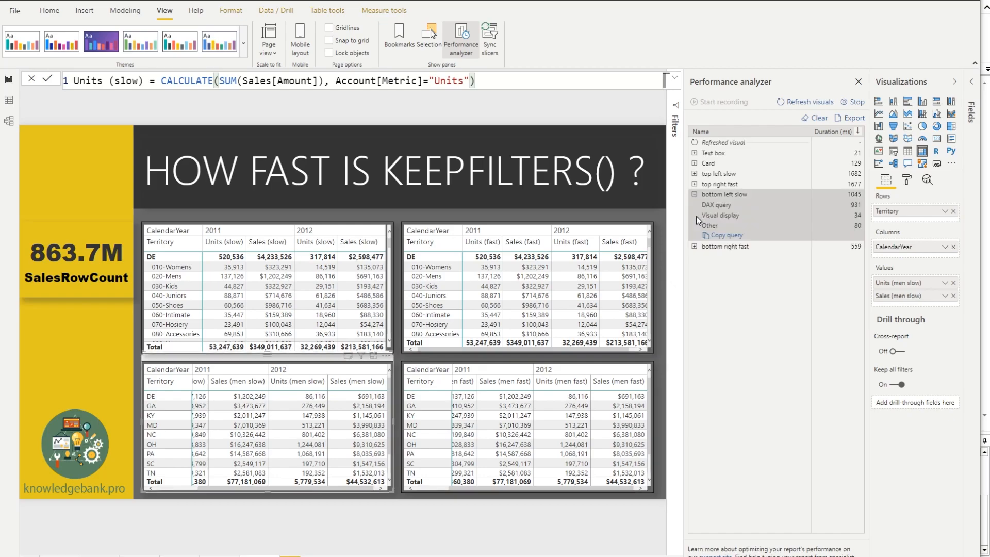
{"action": "left_click", "coordinate": [695, 247]}
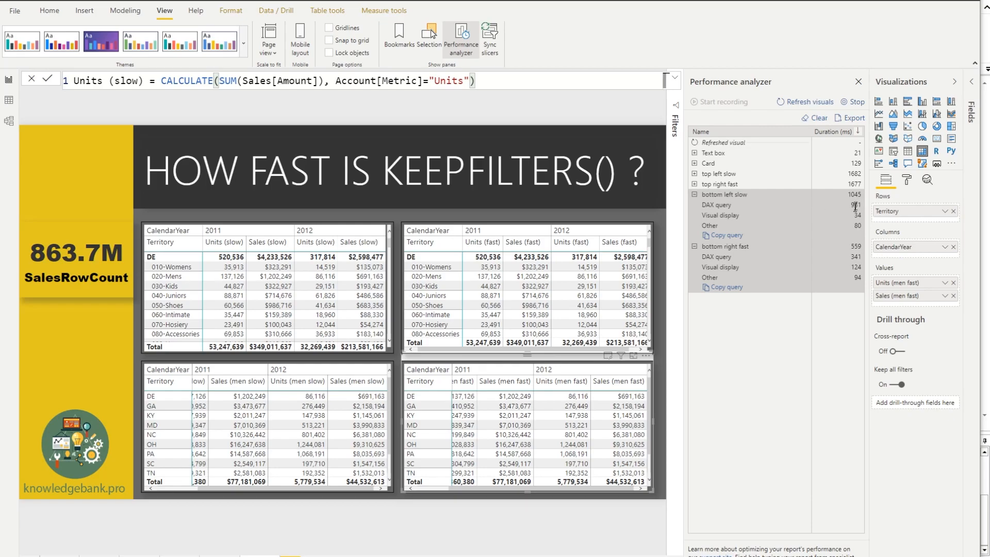
{"action": "left_click", "coordinate": [694, 195]}
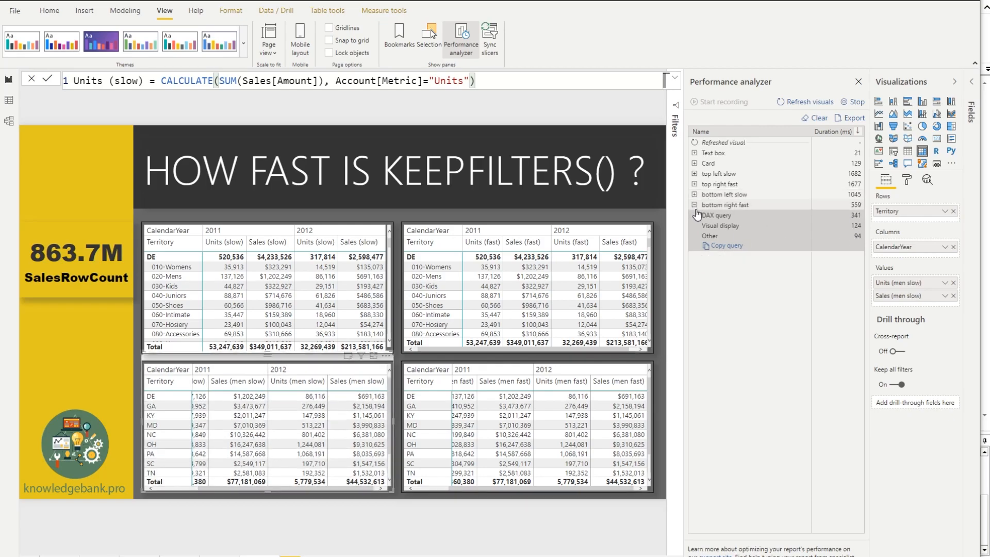
{"action": "left_click", "coordinate": [695, 206]}
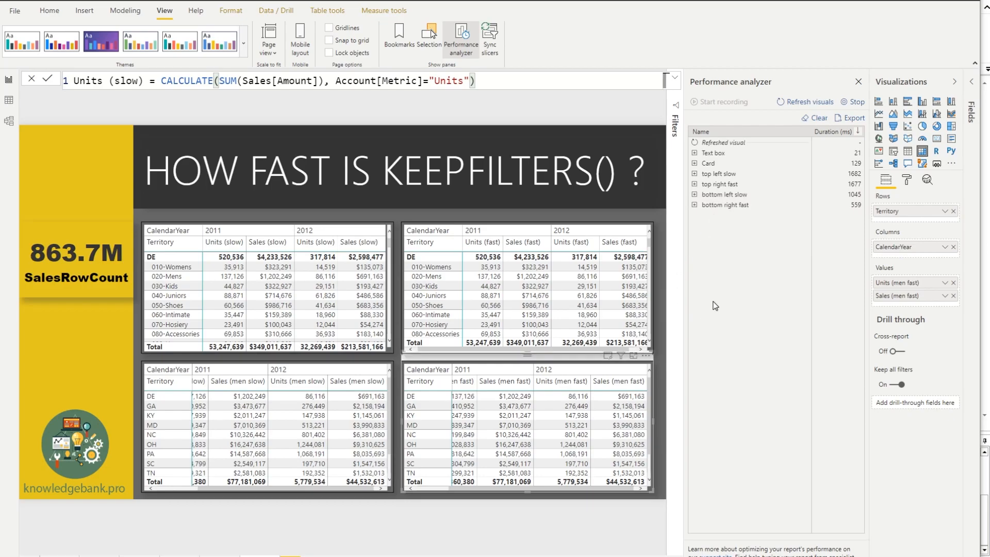